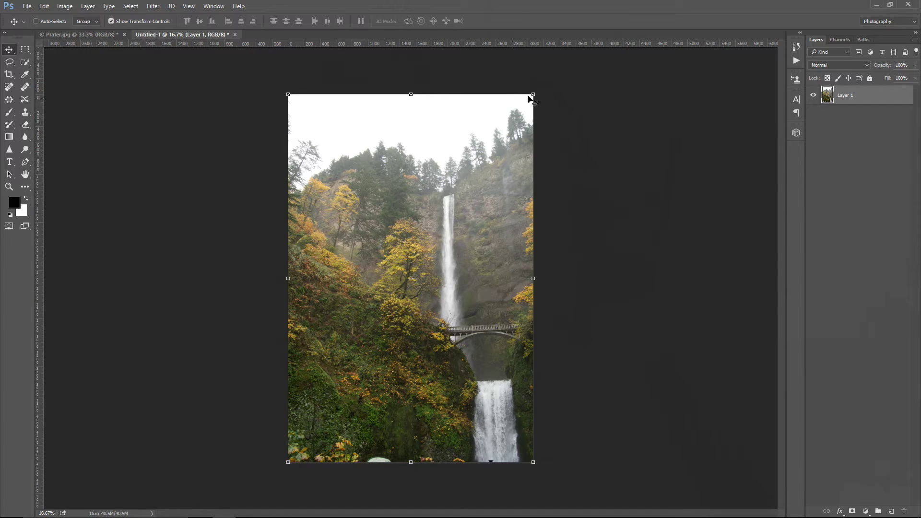
# Turn off View > Extras to hide the transform handles around the waterfall photo.
pyautogui.click(188, 6)
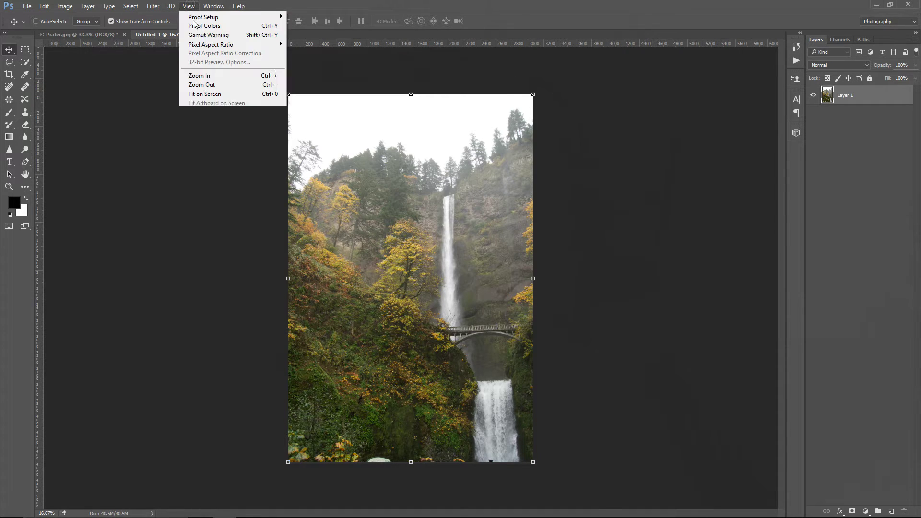
pyautogui.click(219, 157)
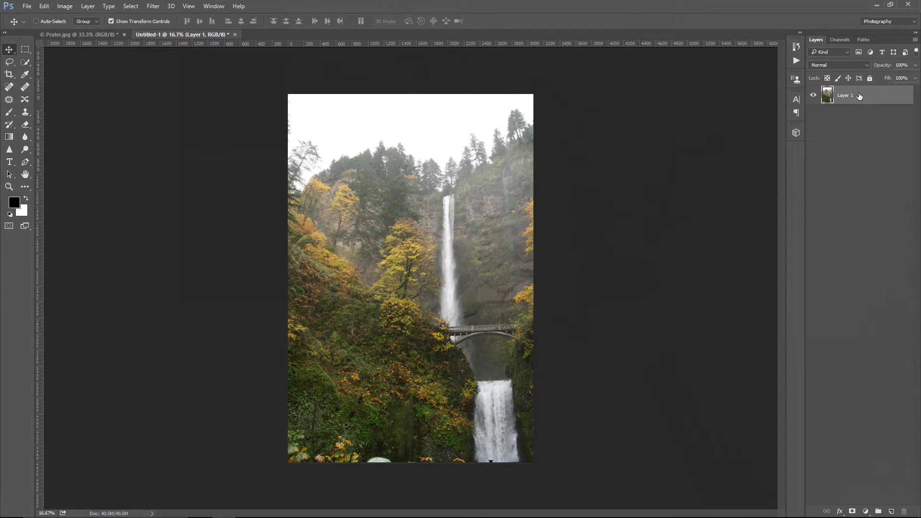
# Duplicate Layer 1 as Layer 1 copy and show a grid over the zoomed-in photo.
pyautogui.moveTo(860, 97); pyautogui.dragTo(891, 511)
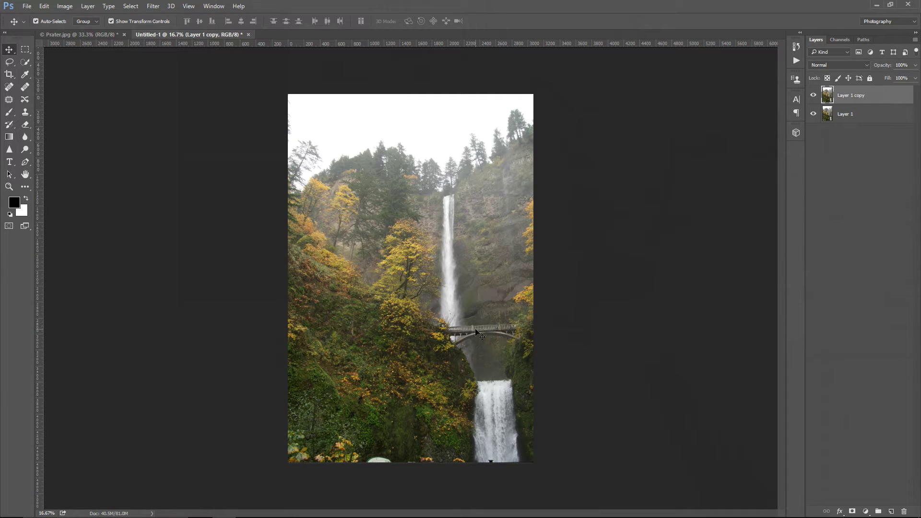
pyautogui.hotkey('ctrl', '+')
pyautogui.hotkey('ctrl', '+')
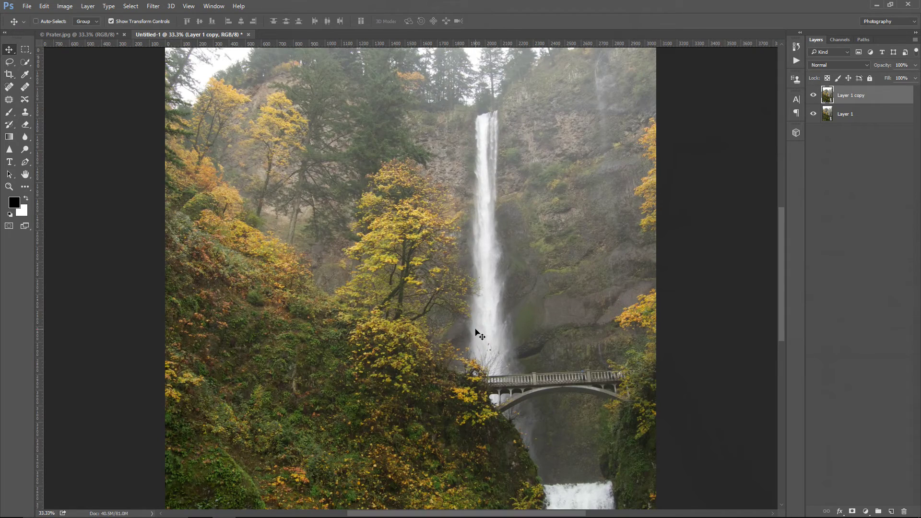
pyautogui.click(188, 6)
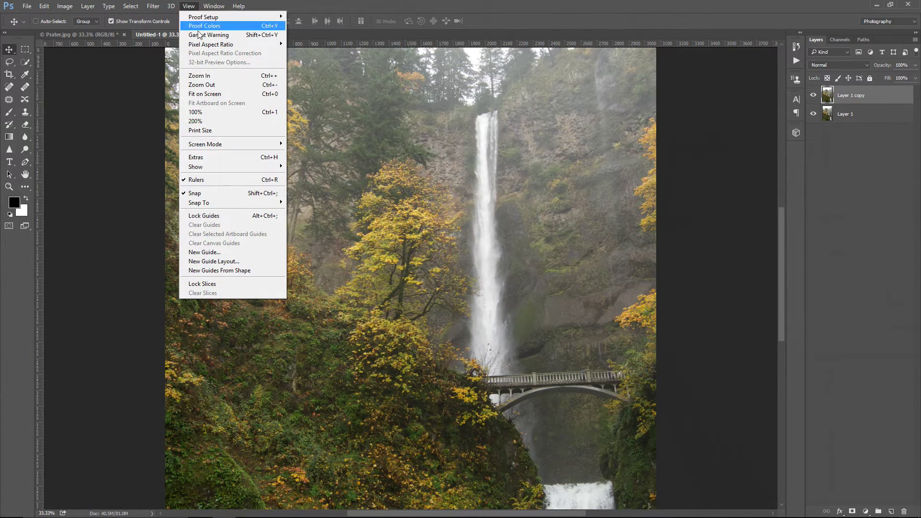
pyautogui.moveTo(198, 166)
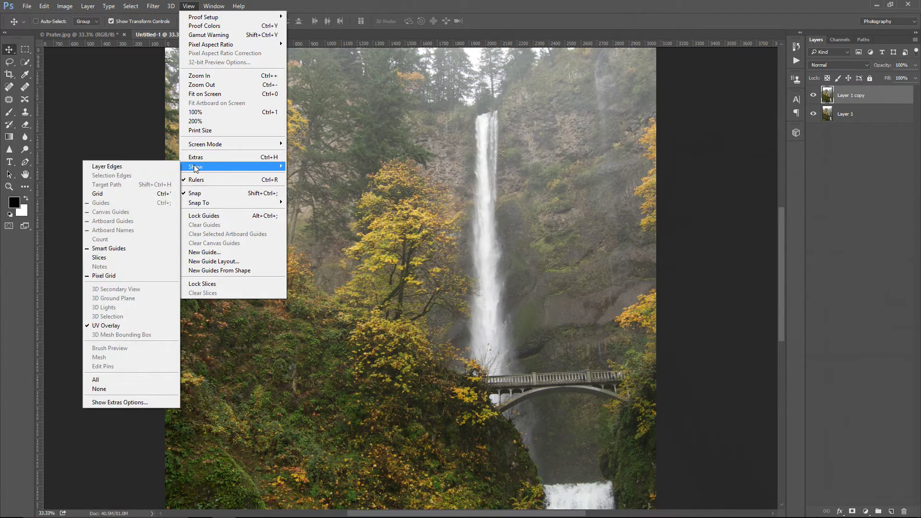
pyautogui.click(102, 194)
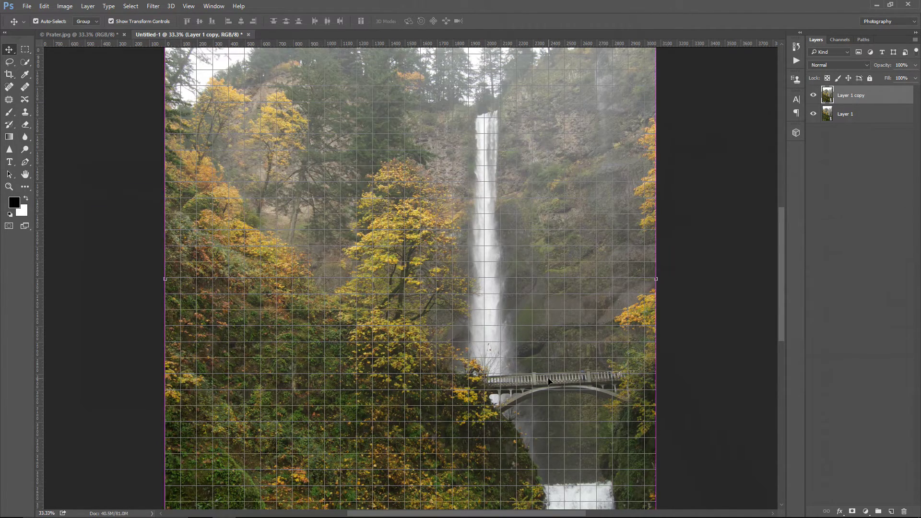
# Zoom in to check the scene against the grid, then zoom back out to the full image.
pyautogui.hotkey('ctrl', '+')
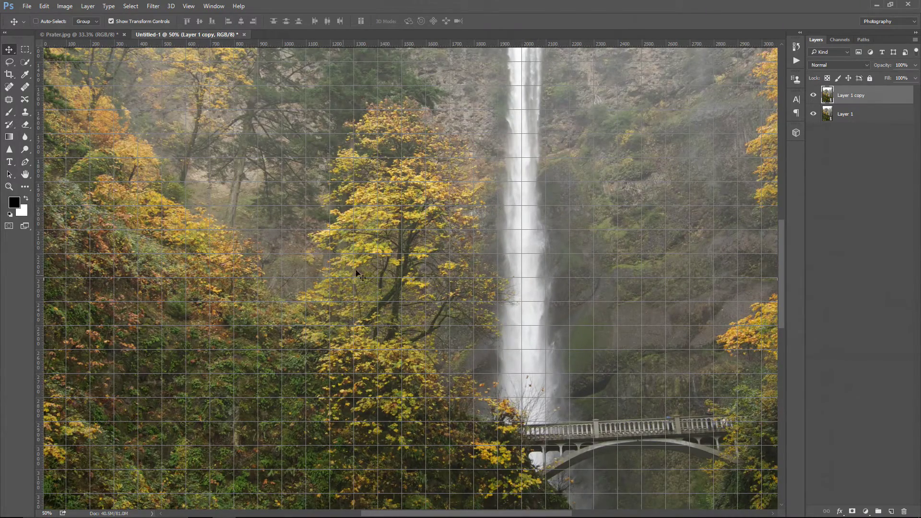
pyautogui.press('ctrl')
pyautogui.hotkey('ctrl', '-')
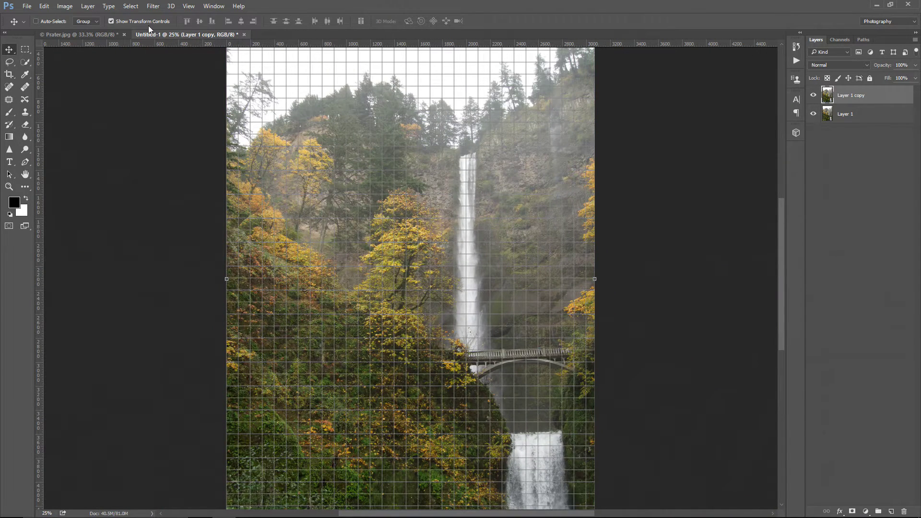
pyautogui.click(44, 7)
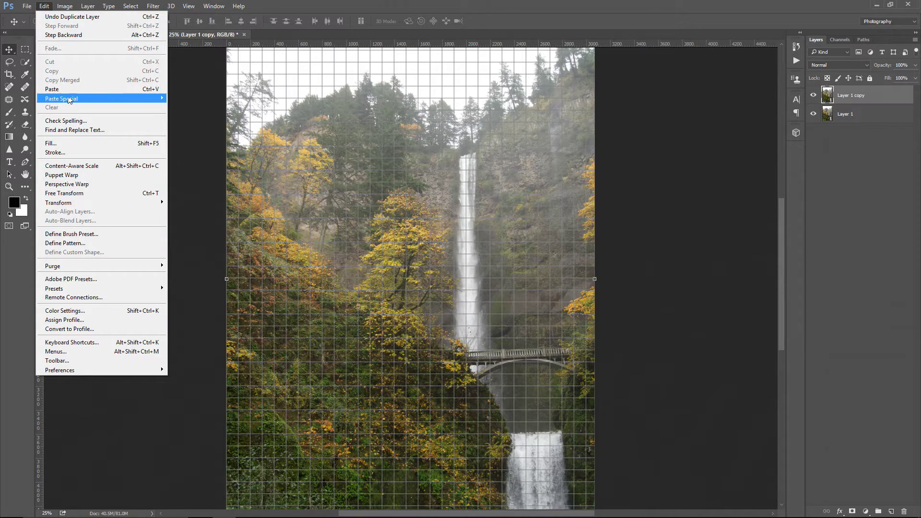
# Skew Layer 1 copy vertically by about 2.9° so the waterfall aligns with the grid, and commit.
pyautogui.moveTo(110, 204)
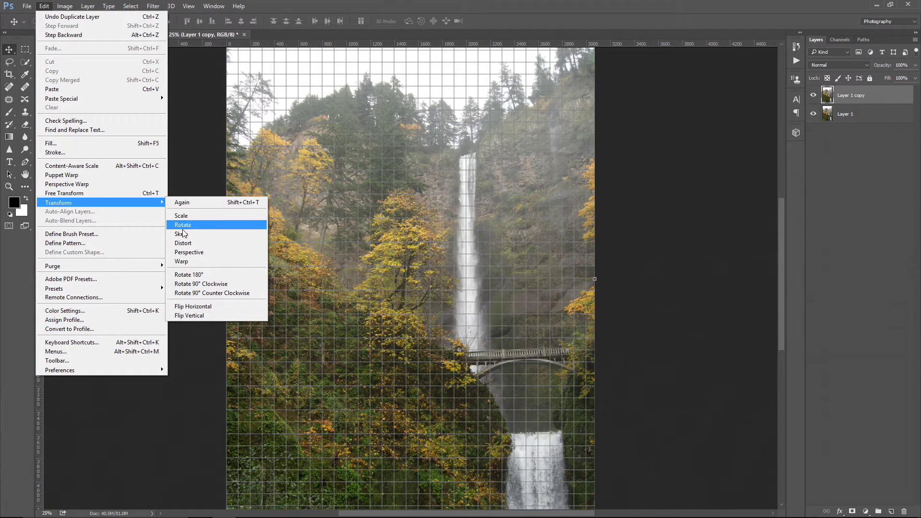
pyautogui.click(182, 234)
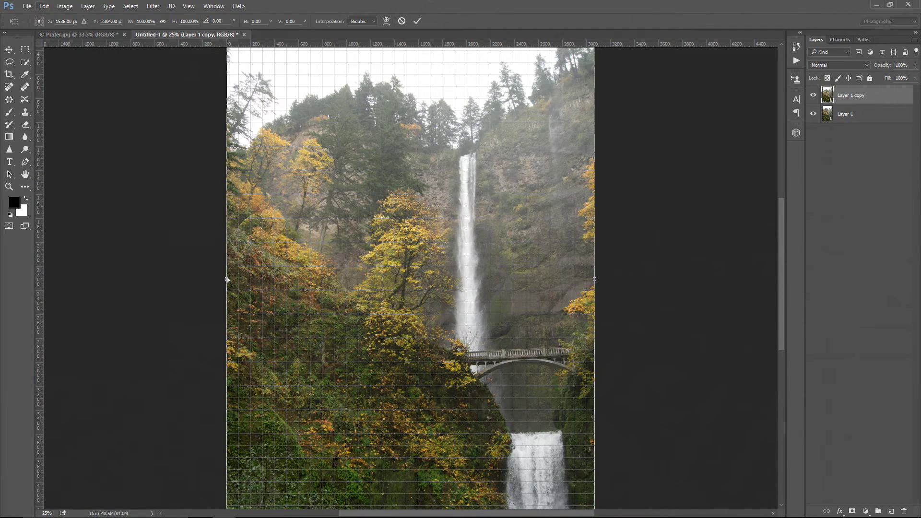
pyautogui.moveTo(226, 280); pyautogui.dragTo(226, 260)
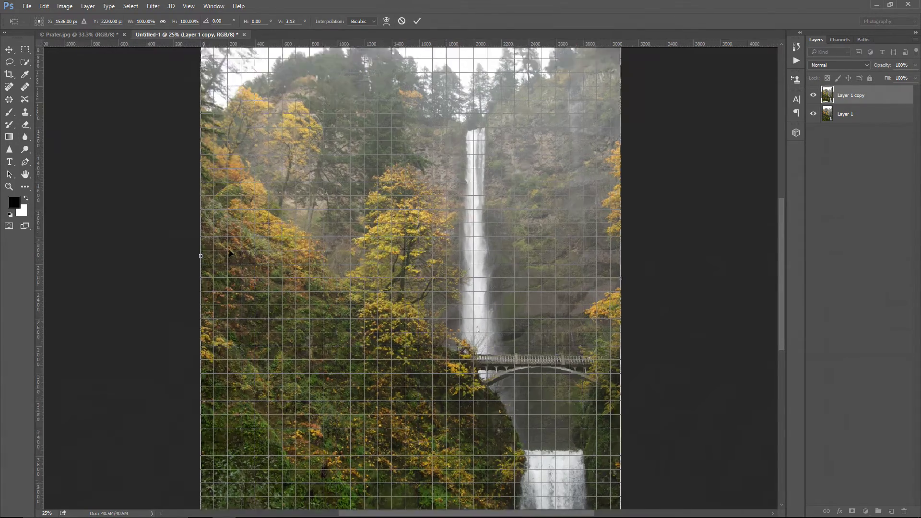
pyautogui.hotkey('ctrl', '+')
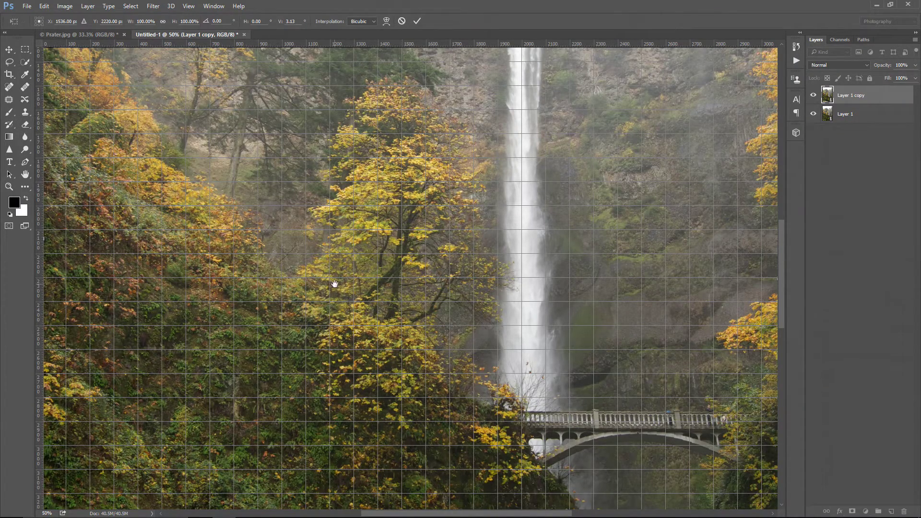
pyautogui.hscroll(-3, 331, 284)
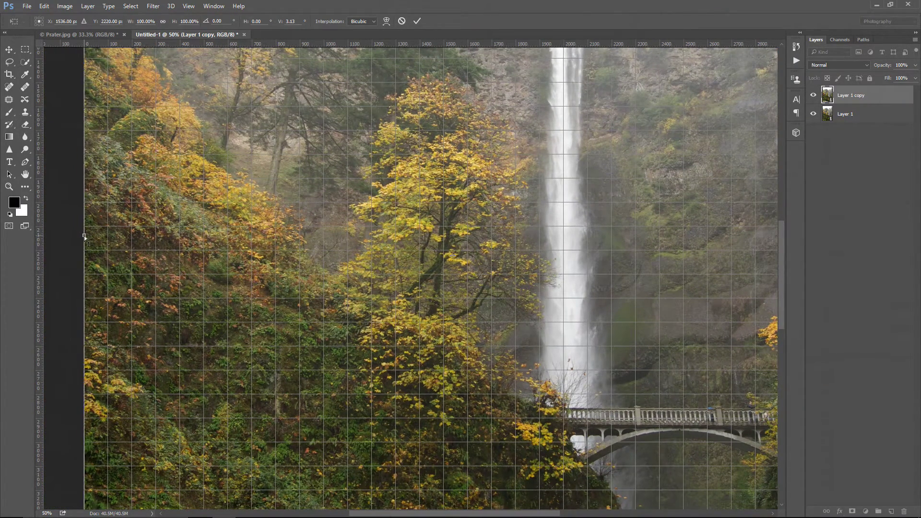
pyautogui.moveTo(84, 237); pyautogui.dragTo(83, 239)
pyautogui.hotkey('ctrl', '-')
pyautogui.hotkey('ctrl', '-')
pyautogui.hotkey('ctrl', '-')
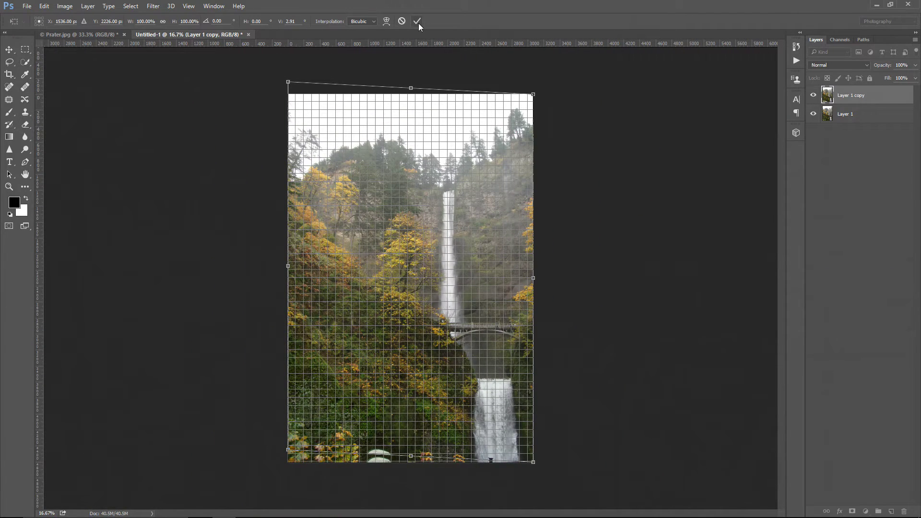
pyautogui.click(418, 22)
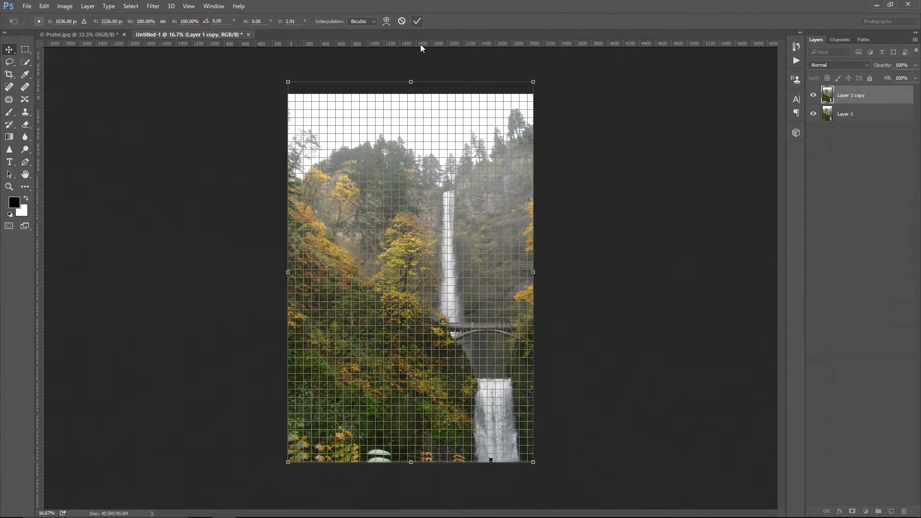
# Hide the grid, zoom to the bottom edge, and marquee-select the lower part of the image.
pyautogui.click(187, 6)
pyautogui.click(204, 156)
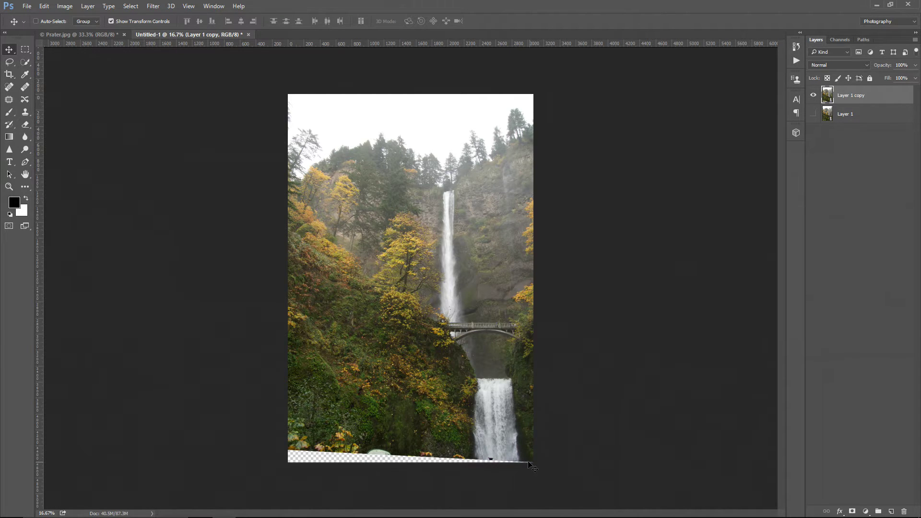
pyautogui.hotkey('ctrl', '+')
pyautogui.hotkey('ctrl', '+')
pyautogui.hotkey('ctrl', '+')
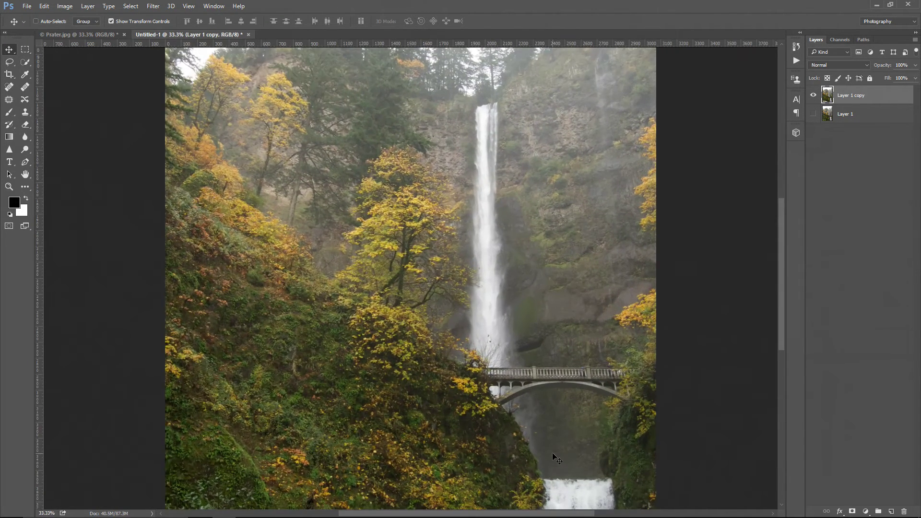
pyautogui.moveTo(402, 329); pyautogui.dragTo(431, 234)
pyautogui.click(26, 50)
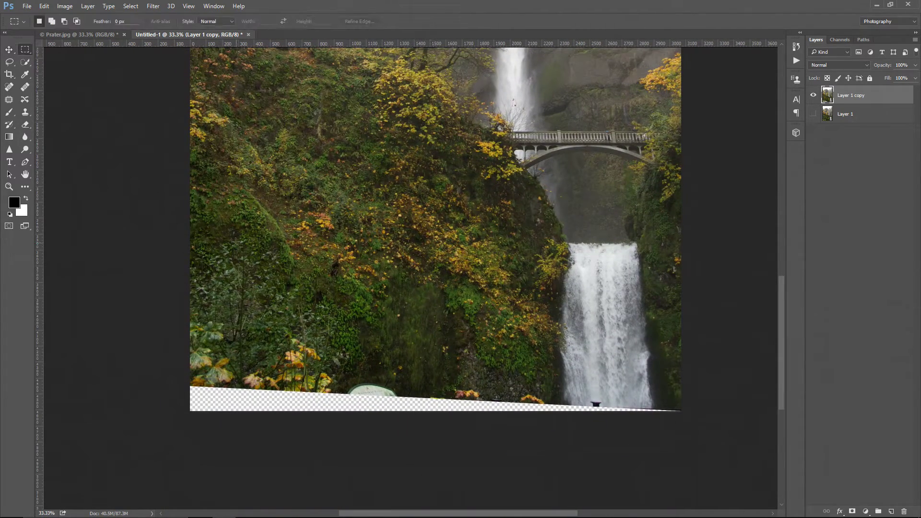
pyautogui.moveTo(176, 180); pyautogui.dragTo(736, 434)
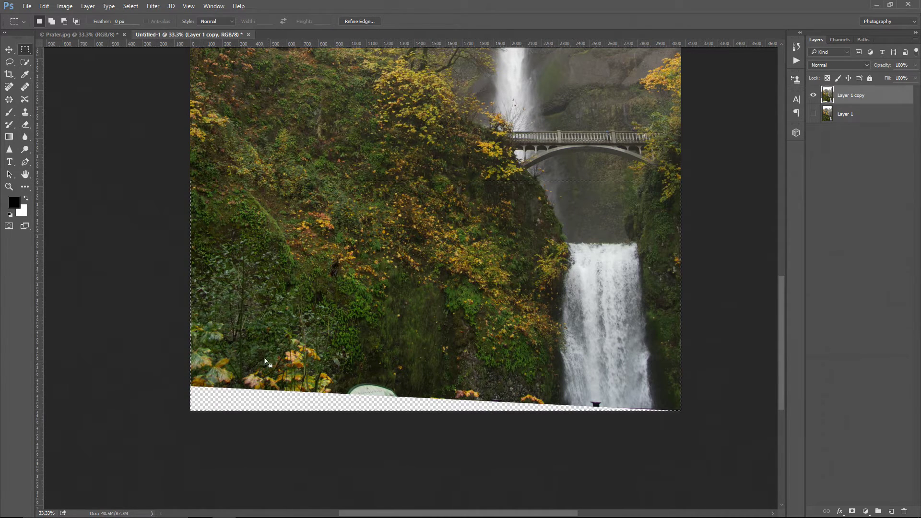
# Scale the selected lower area down over the transparent gap, commit it, and deselect.
pyautogui.click(44, 6)
pyautogui.moveTo(132, 202)
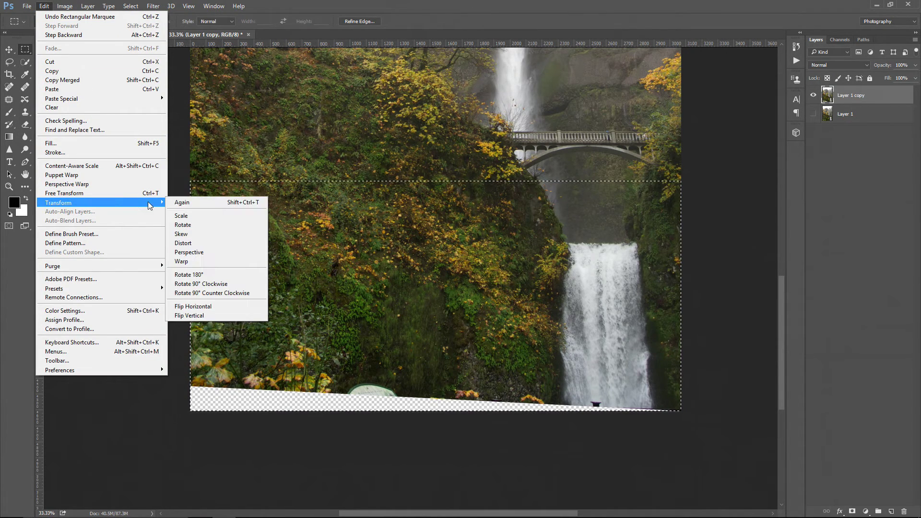
pyautogui.click(181, 217)
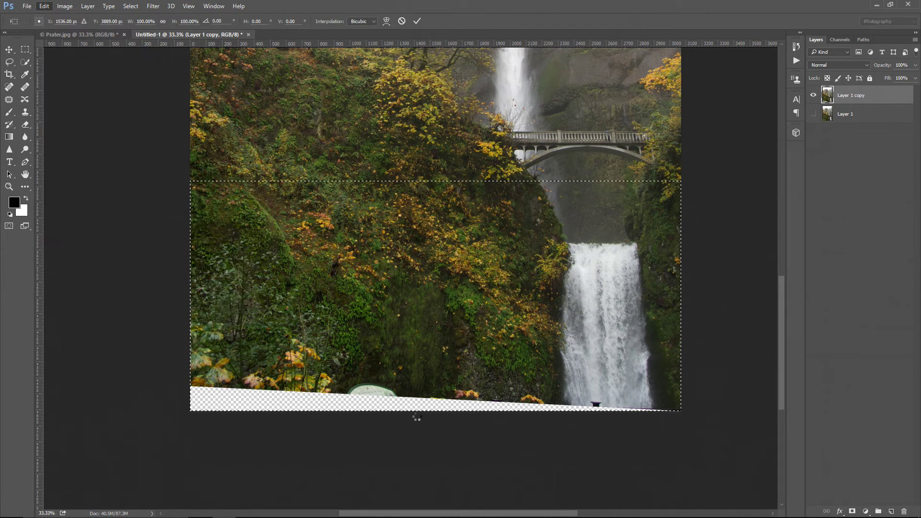
pyautogui.moveTo(437, 413); pyautogui.dragTo(436, 427)
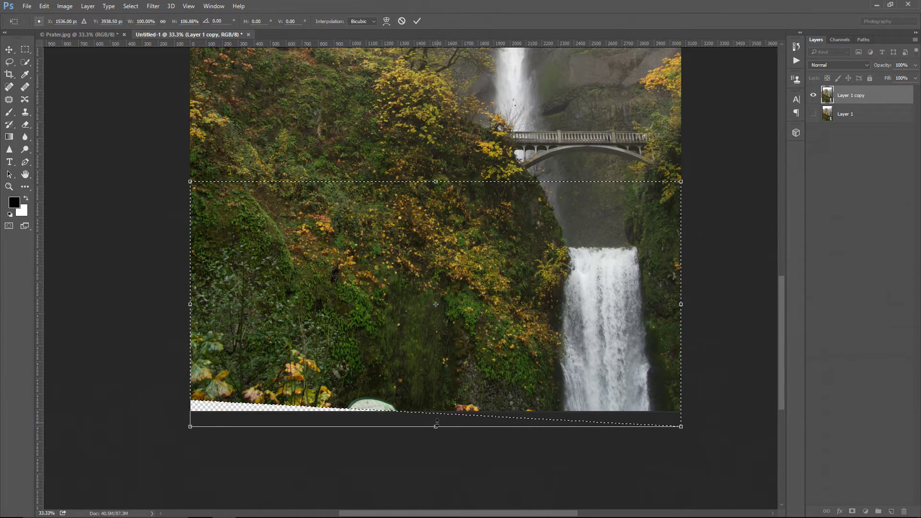
pyautogui.click(415, 23)
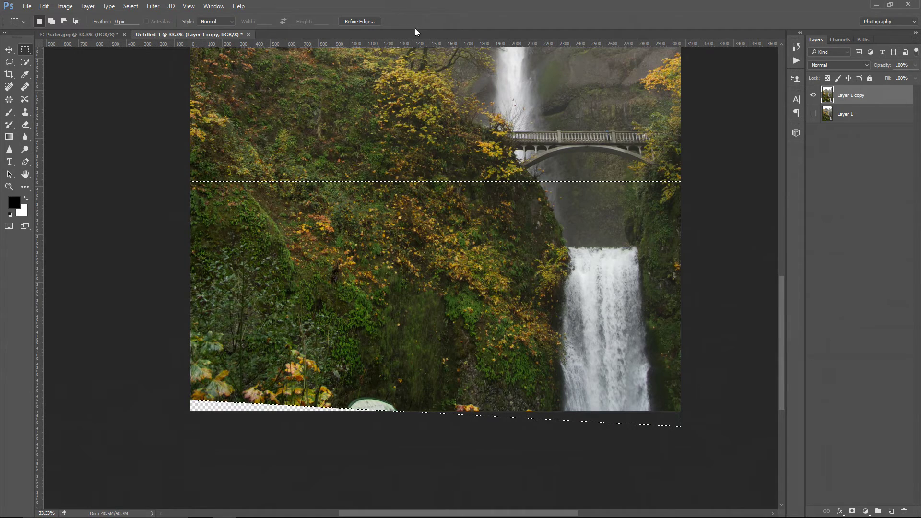
pyautogui.click(131, 5)
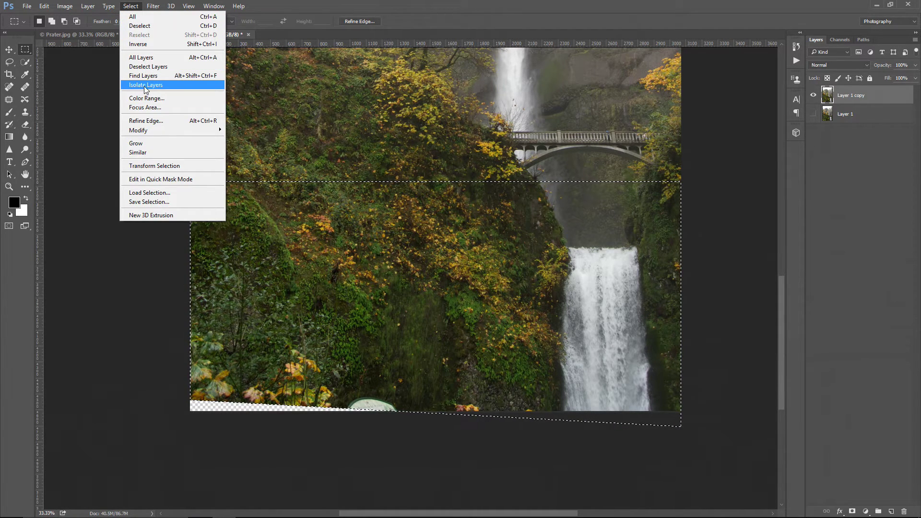
pyautogui.click(142, 26)
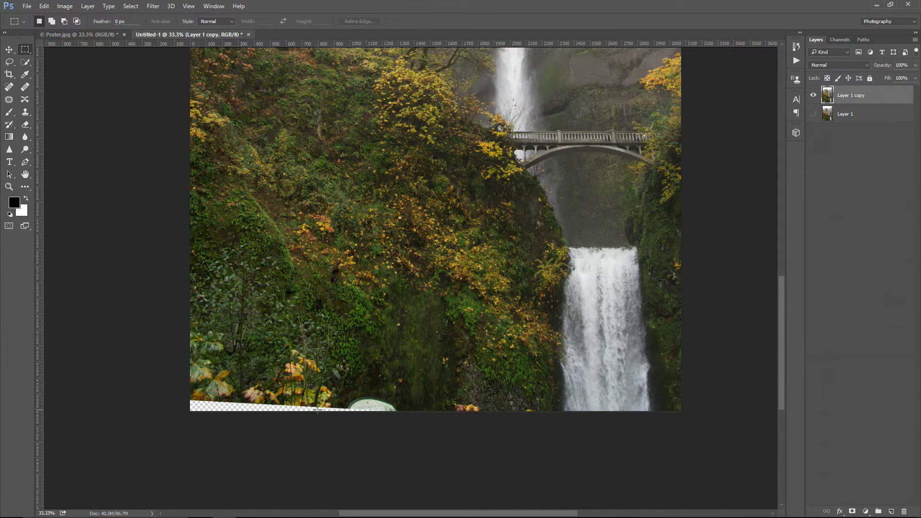
# Heal away the green sign, flowers and yellow spot along the bottom with a content-aware Spot Healing Brush.
pyautogui.click(9, 87)
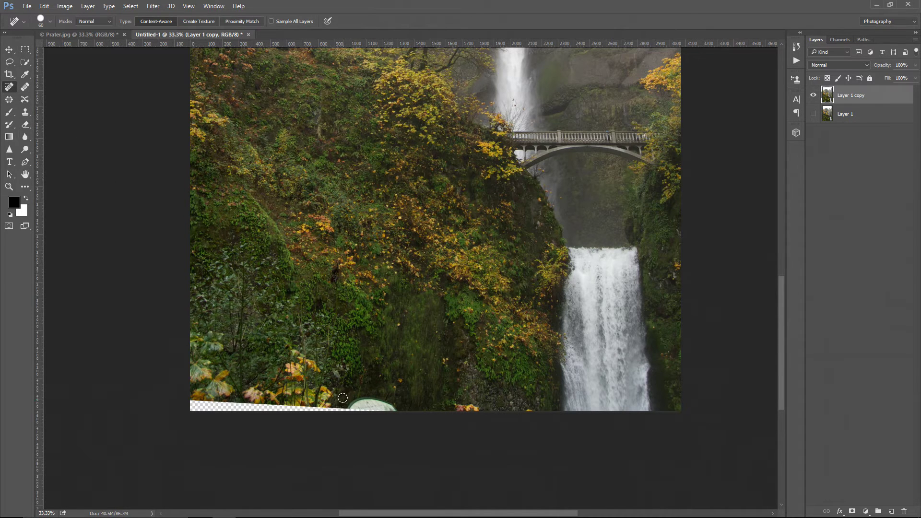
pyautogui.press(']')
pyautogui.press(']')
pyautogui.press(']')
pyautogui.press(']')
pyautogui.press(']')
pyautogui.press(']')
pyautogui.press(']')
pyautogui.moveTo(391, 423)
pyautogui.mouseDown()
pyautogui.moveTo(366, 407)
pyautogui.moveTo(350, 420)
pyautogui.moveTo(352, 434)
pyautogui.mouseUp()
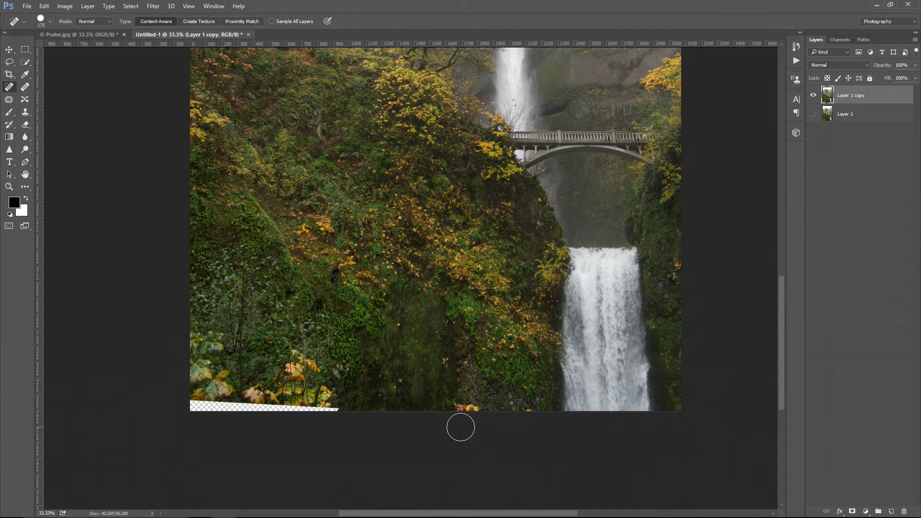
pyautogui.moveTo(460, 425)
pyautogui.mouseDown()
pyautogui.moveTo(472, 419)
pyautogui.moveTo(463, 425)
pyautogui.mouseUp()
pyautogui.click(528, 419)
# Fill the transparent bottom strip with foliage, then duplicate the healed layer as Layer 1 copy 2.
pyautogui.moveTo(359, 318); pyautogui.dragTo(423, 292)
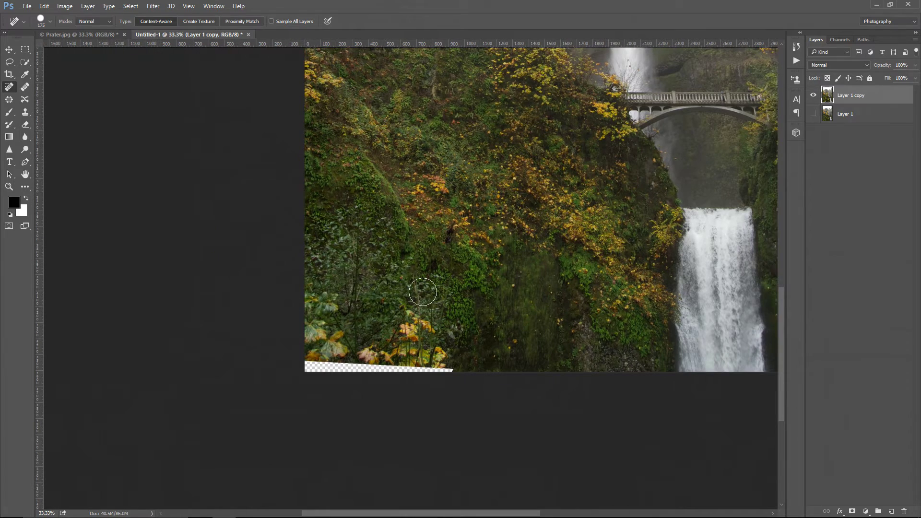
pyautogui.hotkey('ctrl', '+')
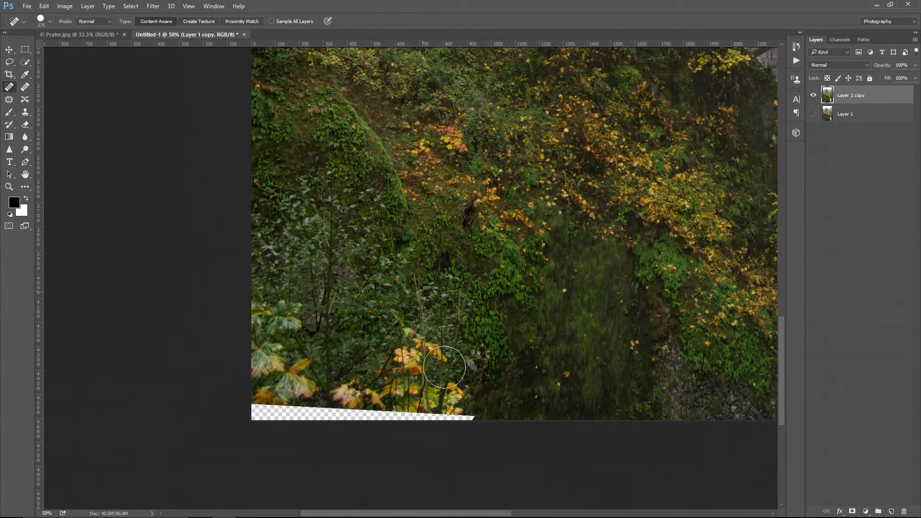
pyautogui.moveTo(461, 425)
pyautogui.mouseDown()
pyautogui.moveTo(247, 420)
pyautogui.moveTo(245, 464)
pyautogui.mouseUp()
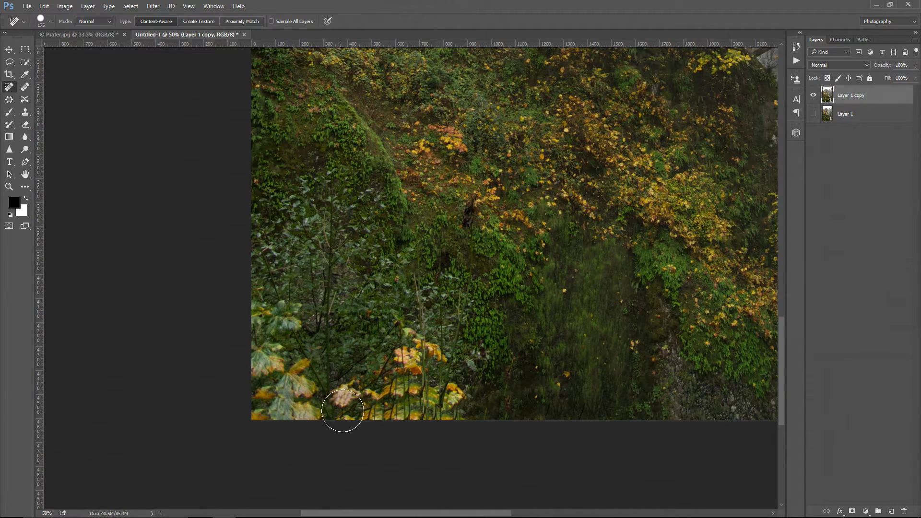
pyautogui.hotkey('ctrl', '-')
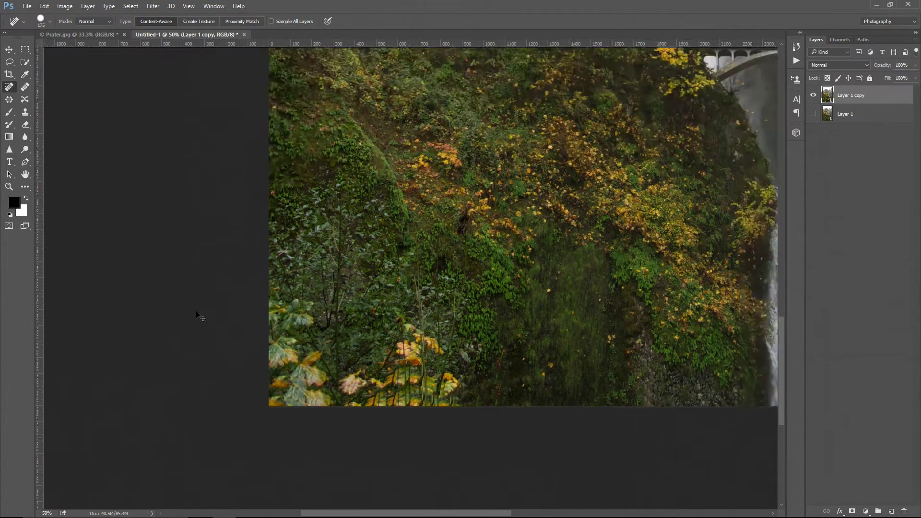
pyautogui.hotkey('ctrl', '-')
pyautogui.hotkey('ctrl', '-')
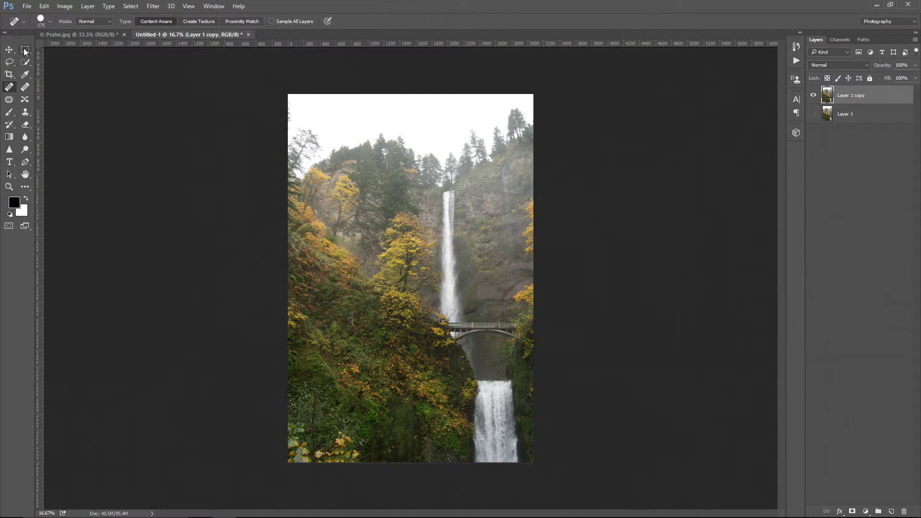
pyautogui.moveTo(860, 95); pyautogui.dragTo(891, 511)
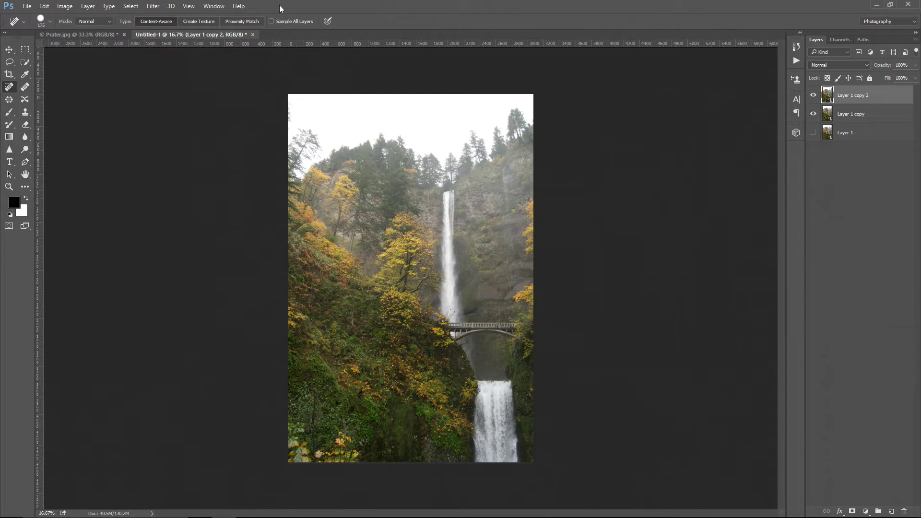
# Open the healed copy in the Camera Raw Filter and raise Contrast to about +24.
pyautogui.click(151, 7)
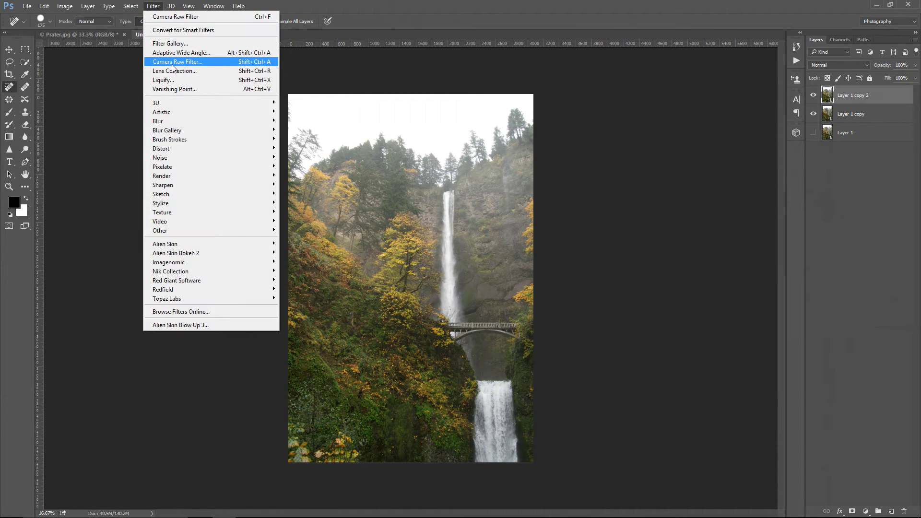
pyautogui.click(177, 62)
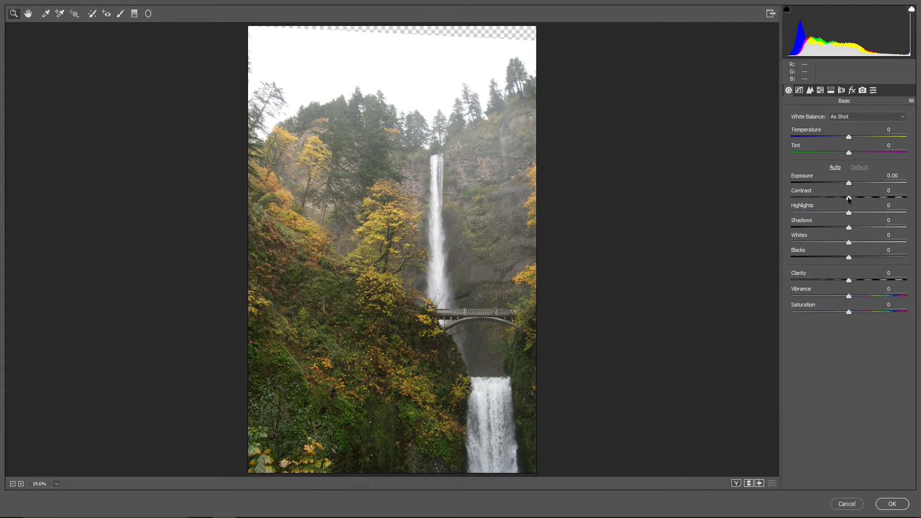
pyautogui.moveTo(848, 197); pyautogui.dragTo(861, 198)
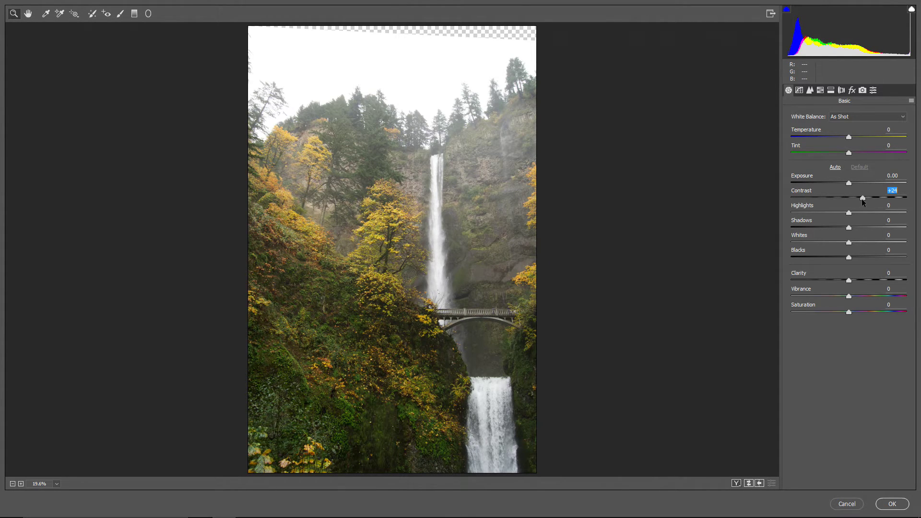
# Set Contrast to +27, Whites to +48 and Clarity to +38 in Camera Raw's Basic panel.
pyautogui.moveTo(863, 199); pyautogui.dragTo(863, 199)
pyautogui.moveTo(849, 242); pyautogui.dragTo(876, 248)
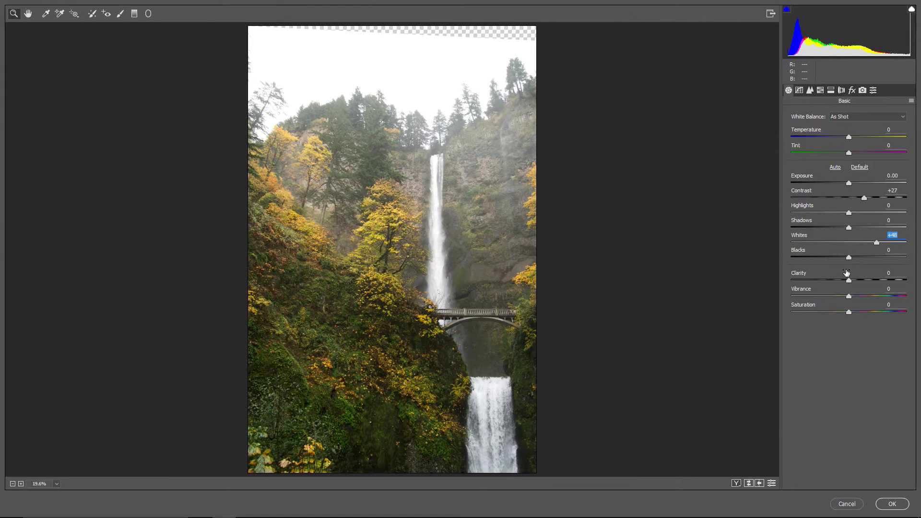
pyautogui.moveTo(849, 281); pyautogui.dragTo(875, 283)
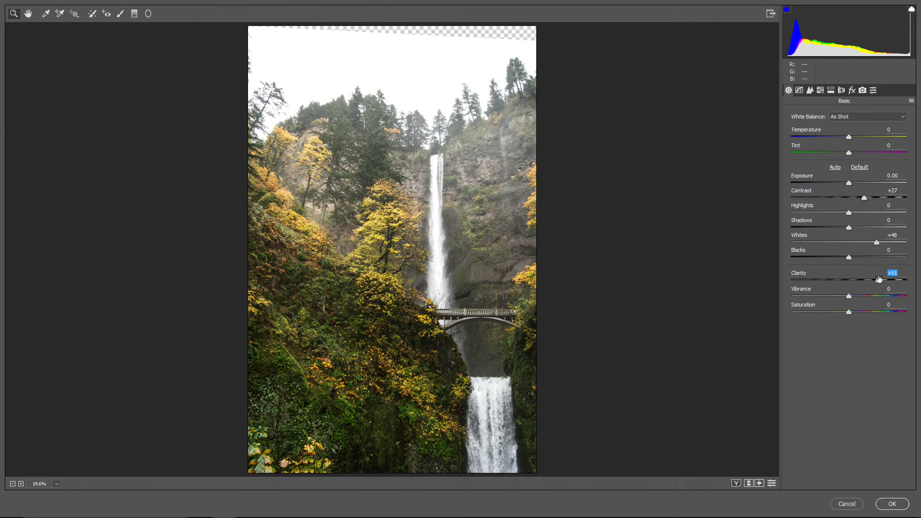
pyautogui.moveTo(880, 282); pyautogui.dragTo(903, 286)
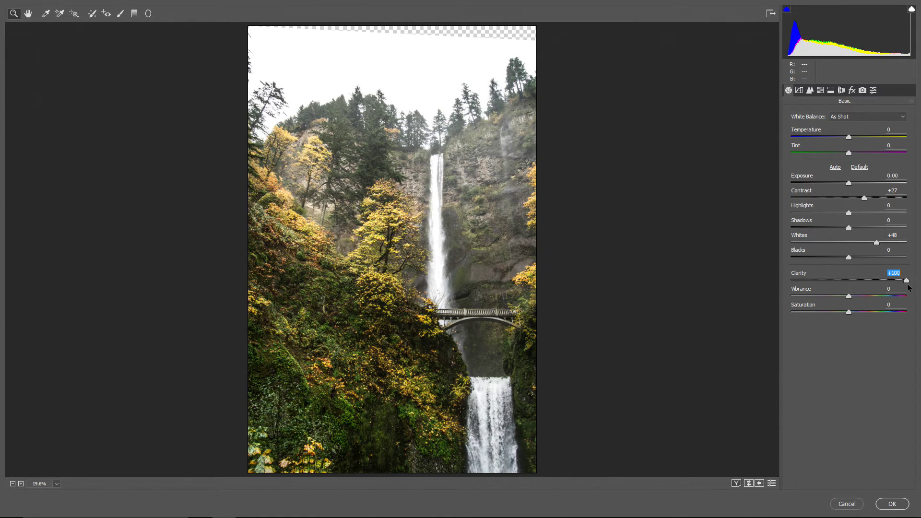
pyautogui.moveTo(899, 281); pyautogui.dragTo(837, 280)
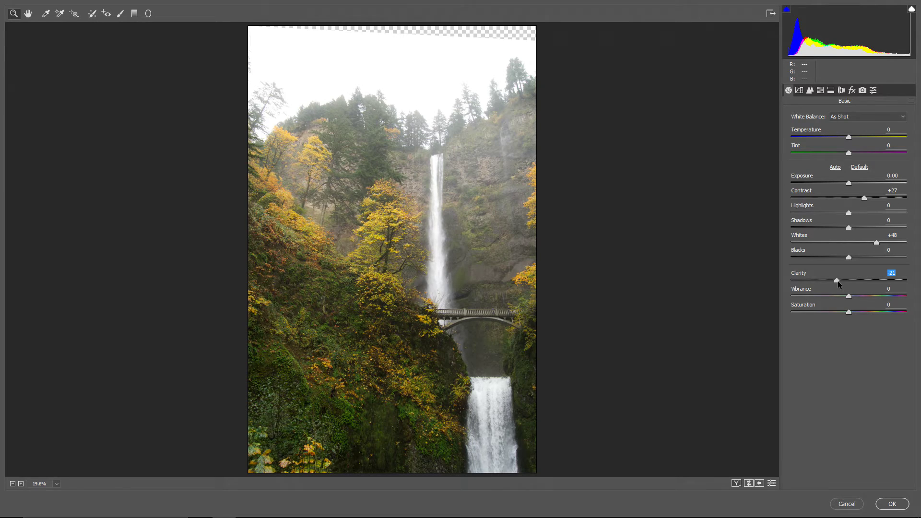
pyautogui.moveTo(837, 280); pyautogui.dragTo(887, 286)
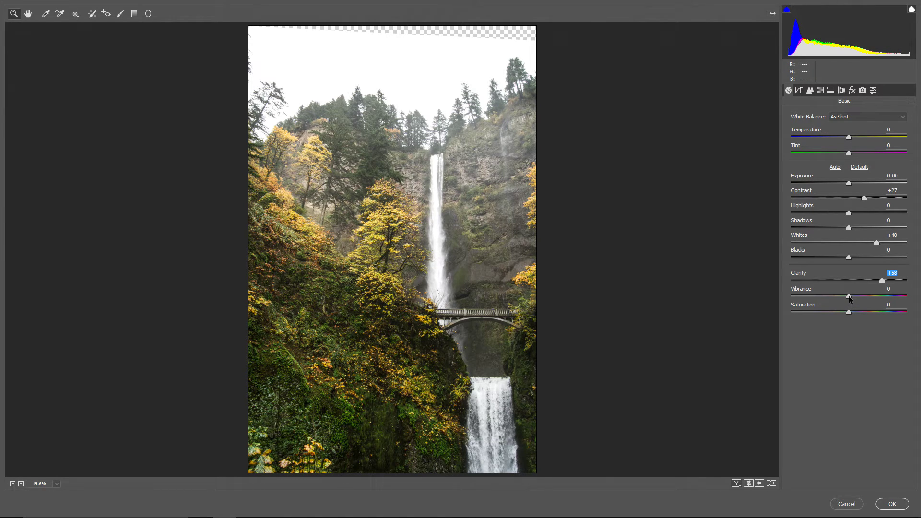
# Set Vibrance to +53 and Saturation to +4 in Camera Raw.
pyautogui.moveTo(849, 299); pyautogui.dragTo(876, 299)
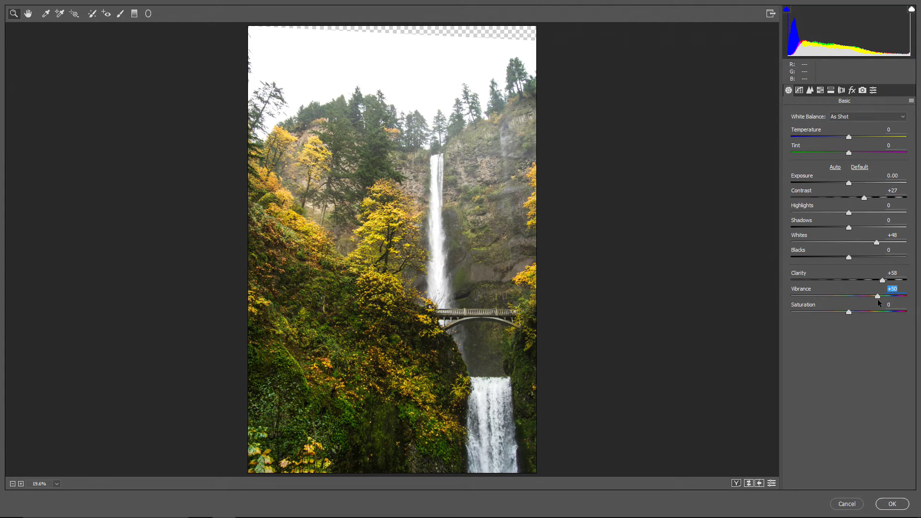
pyautogui.moveTo(878, 300); pyautogui.dragTo(880, 300)
pyautogui.moveTo(880, 299); pyautogui.dragTo(880, 299)
pyautogui.moveTo(852, 312)
pyautogui.mouseDown()
pyautogui.moveTo(902, 320)
pyautogui.moveTo(854, 314)
pyautogui.mouseUp()
pyautogui.click(852, 90)
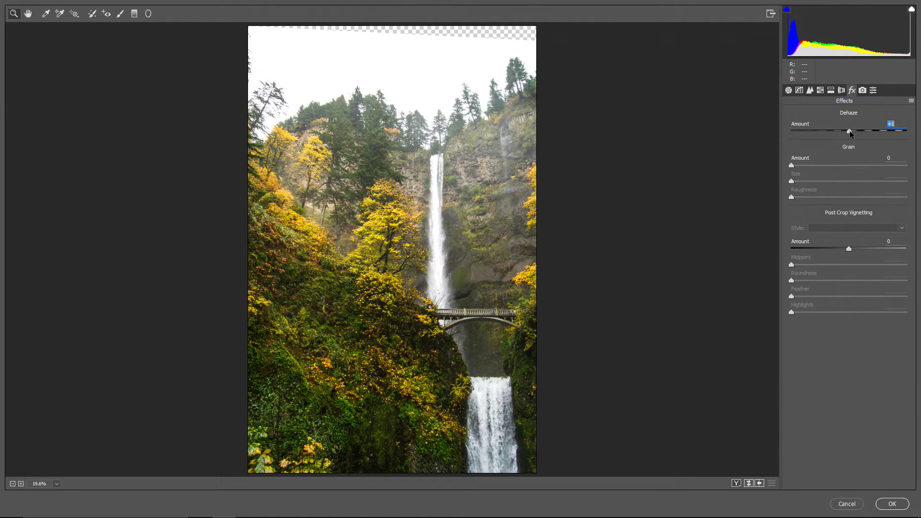
# Add Dehaze in Effects, then lift Shadows to +39 and Blacks to +46 in Basic.
pyautogui.moveTo(850, 132); pyautogui.dragTo(873, 133)
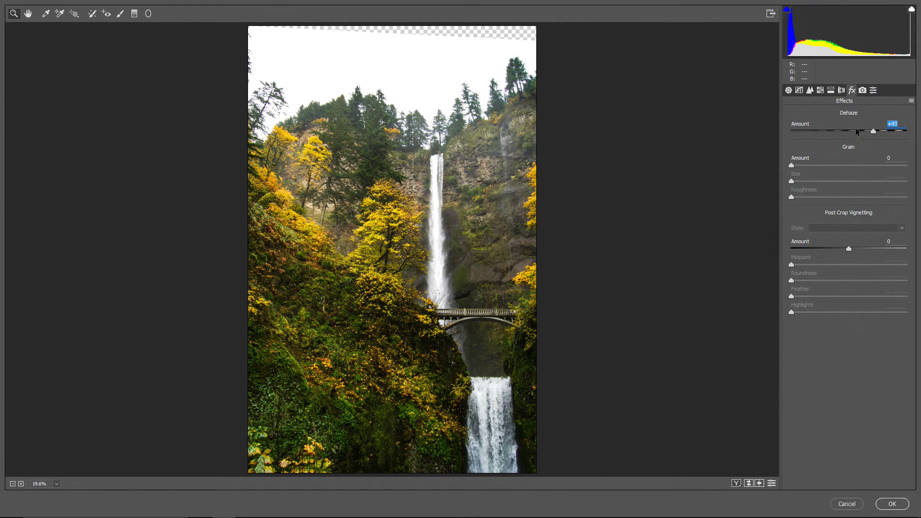
pyautogui.click(789, 91)
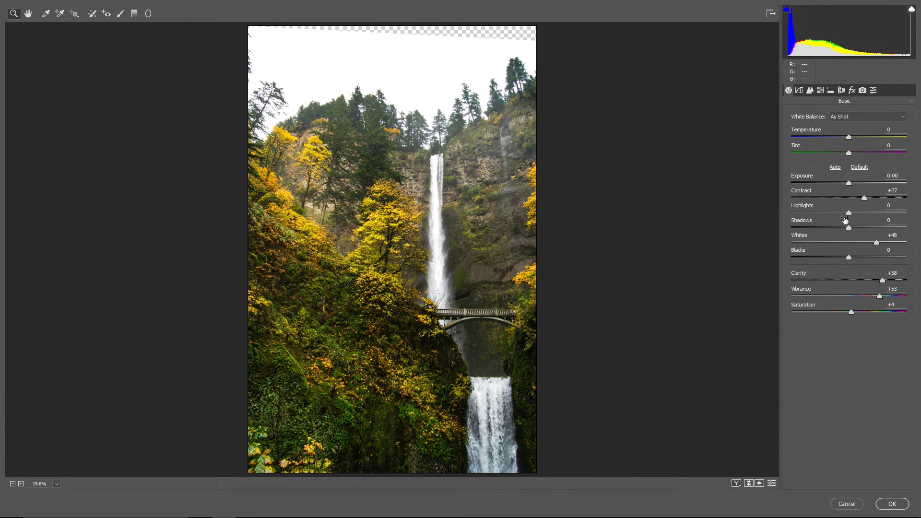
pyautogui.moveTo(851, 229); pyautogui.dragTo(871, 227)
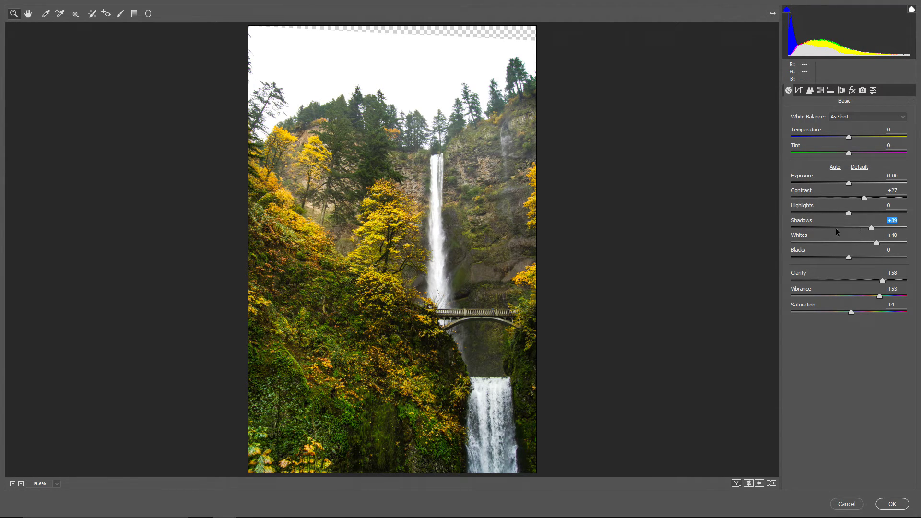
pyautogui.moveTo(848, 257); pyautogui.dragTo(874, 258)
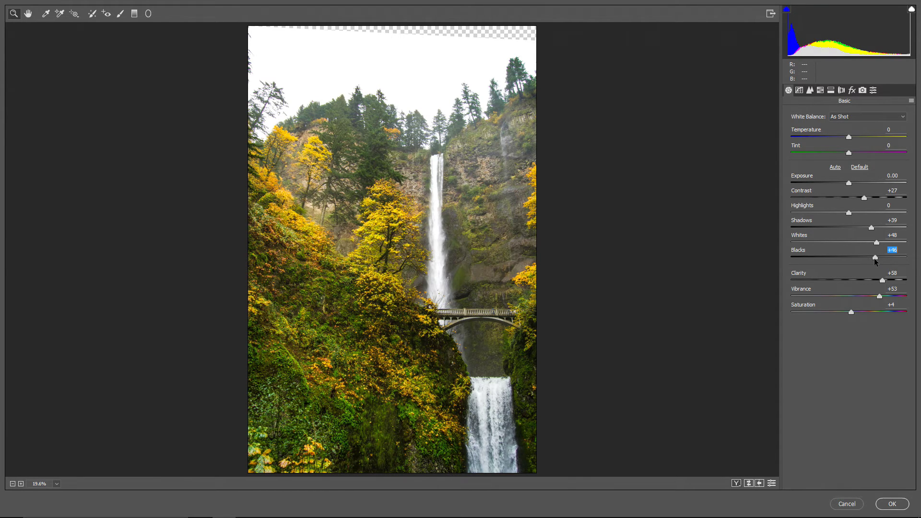
pyautogui.click(810, 91)
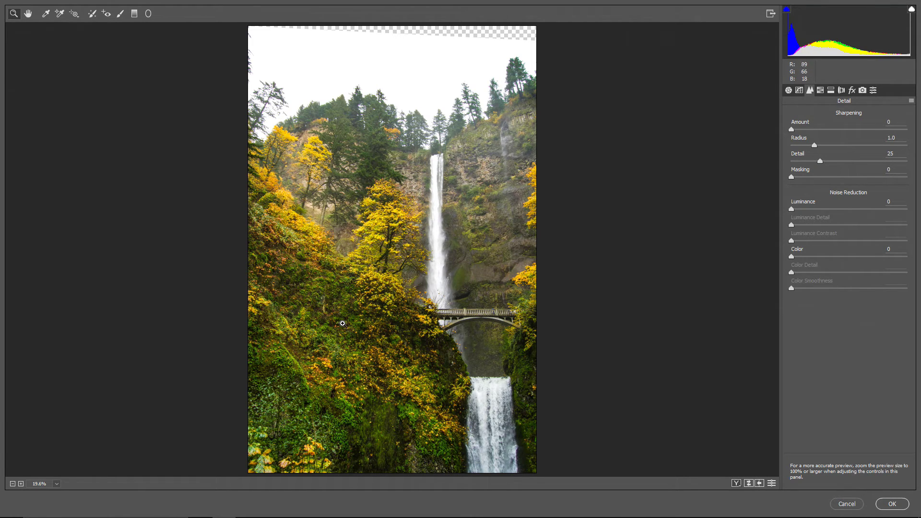
# Set HSL saturation to Oranges +23, Yellows -19 and Greens slightly up, then apply Camera Raw.
pyautogui.click(821, 91)
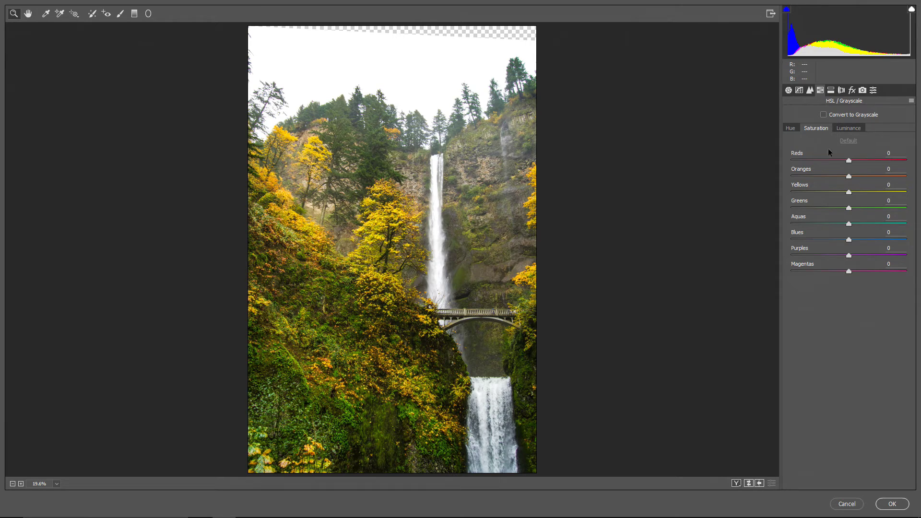
pyautogui.moveTo(850, 192); pyautogui.dragTo(837, 193)
pyautogui.click(846, 176)
pyautogui.moveTo(853, 176); pyautogui.dragTo(858, 176)
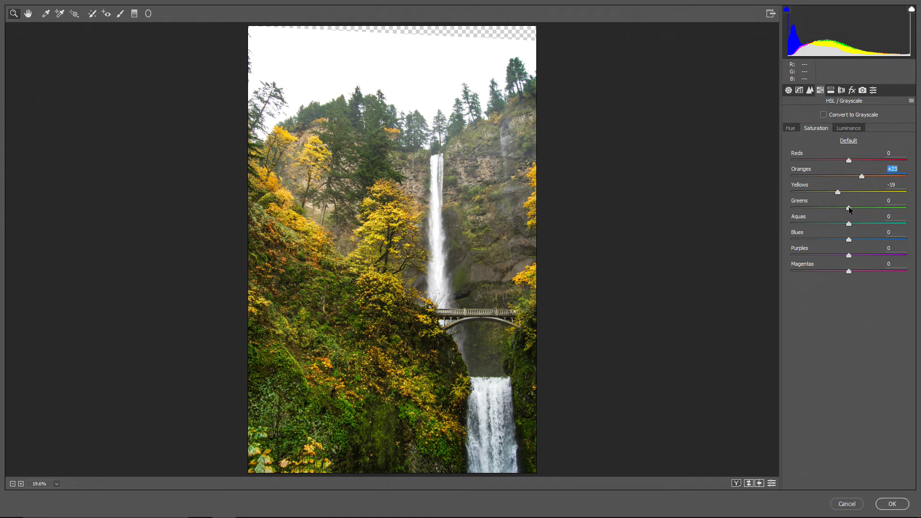
pyautogui.moveTo(852, 209); pyautogui.dragTo(835, 194)
pyautogui.moveTo(855, 208); pyautogui.dragTo(853, 210)
pyautogui.click(789, 91)
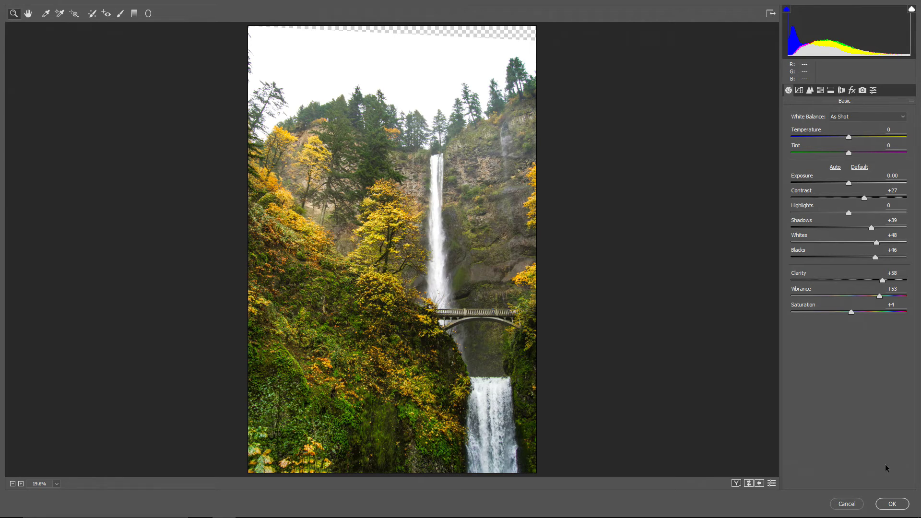
pyautogui.click(892, 506)
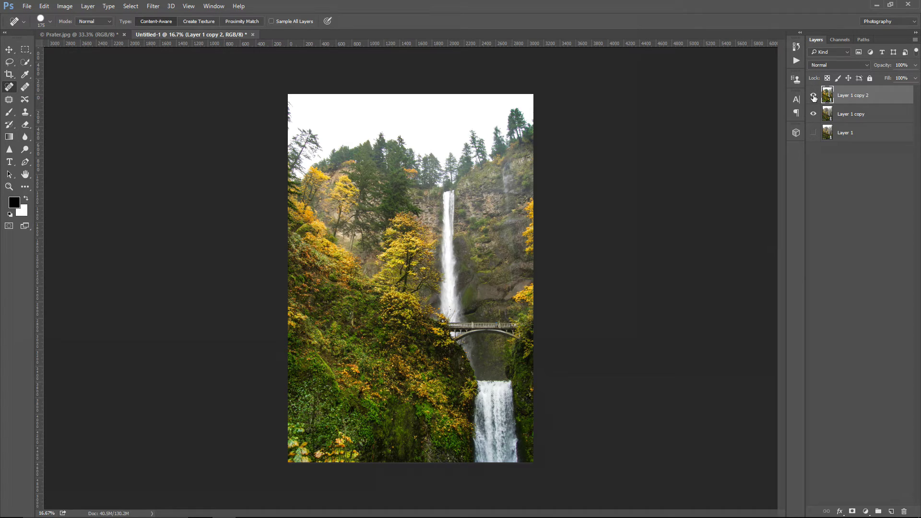
# Toggle Layer 1 copy 2's visibility to compare before and after, then switch to Prater.jpg.
pyautogui.click(814, 97)
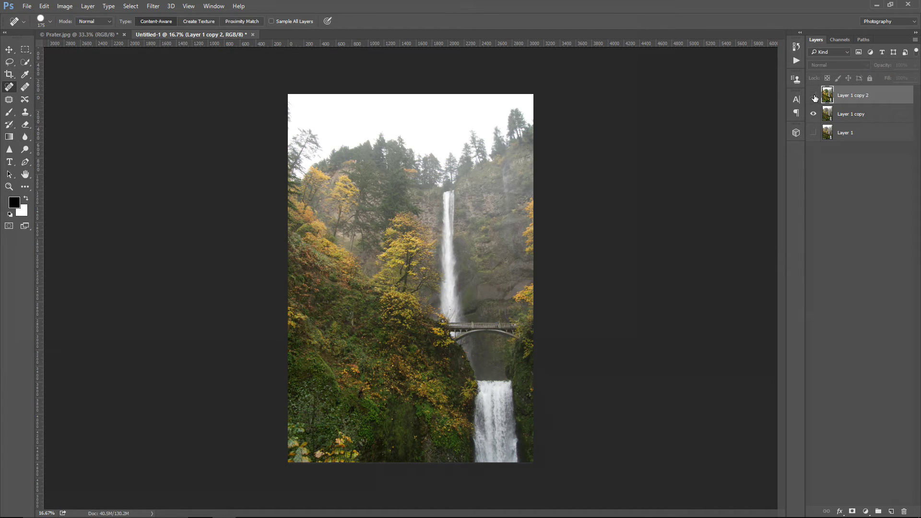
pyautogui.click(813, 97)
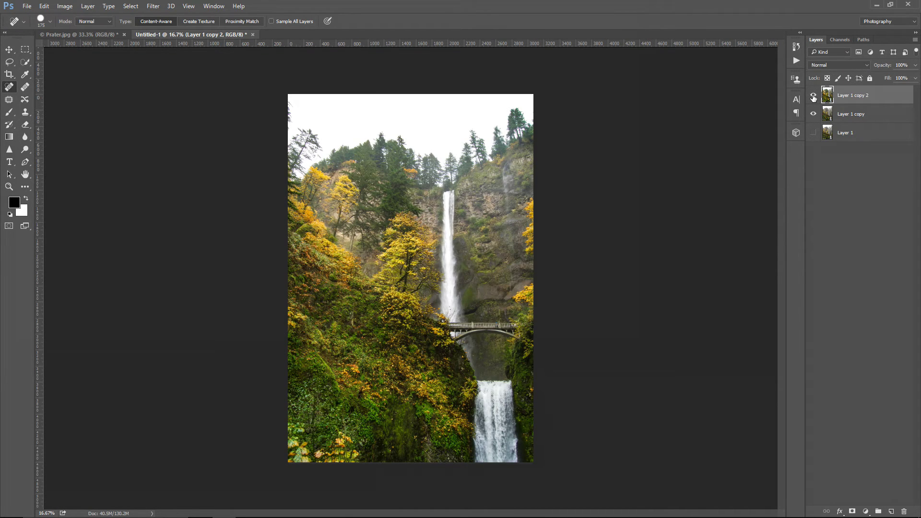
pyautogui.click(813, 96)
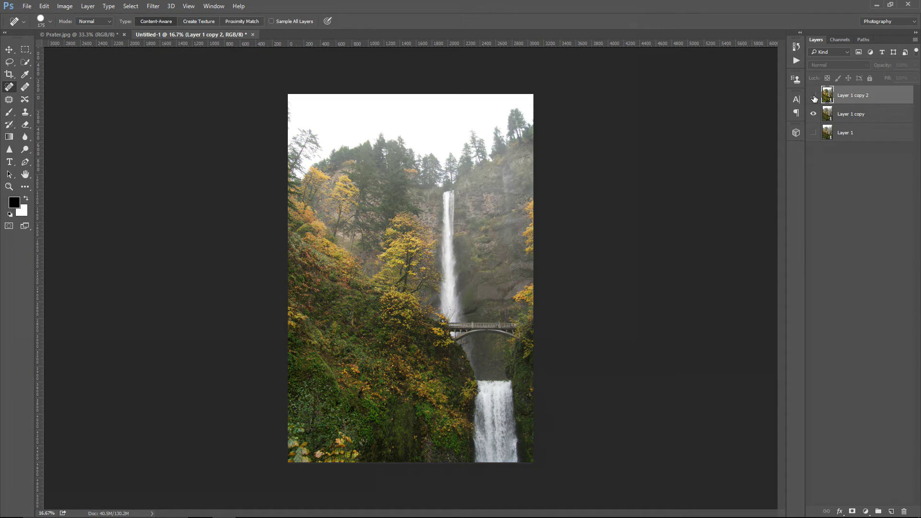
pyautogui.click(814, 97)
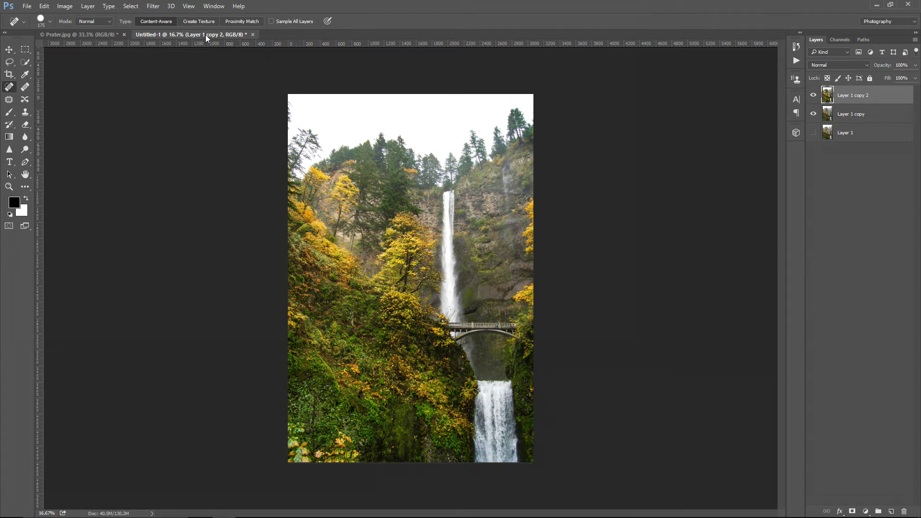
pyautogui.click(97, 34)
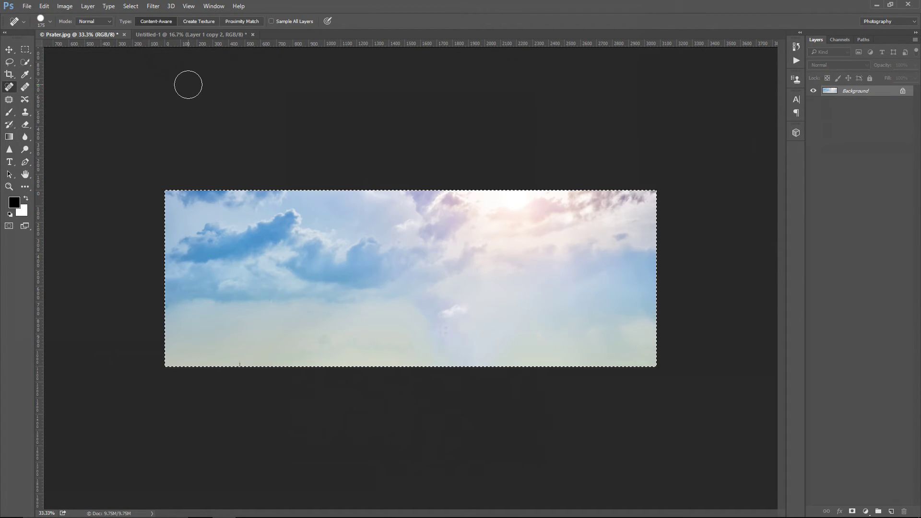
# Marquee-select the entire Prater.jpg sky, copy it, and return to the Untitled-1 document.
pyautogui.click(25, 50)
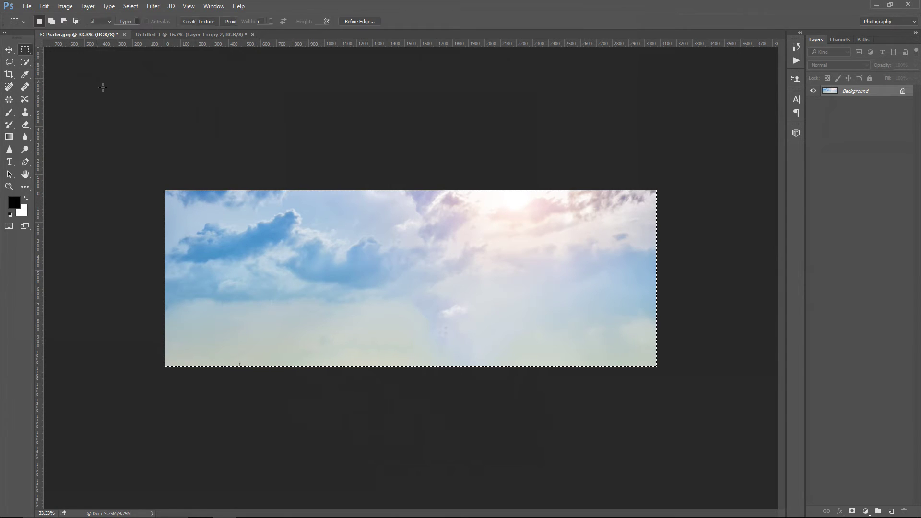
pyautogui.moveTo(165, 190); pyautogui.dragTo(701, 376)
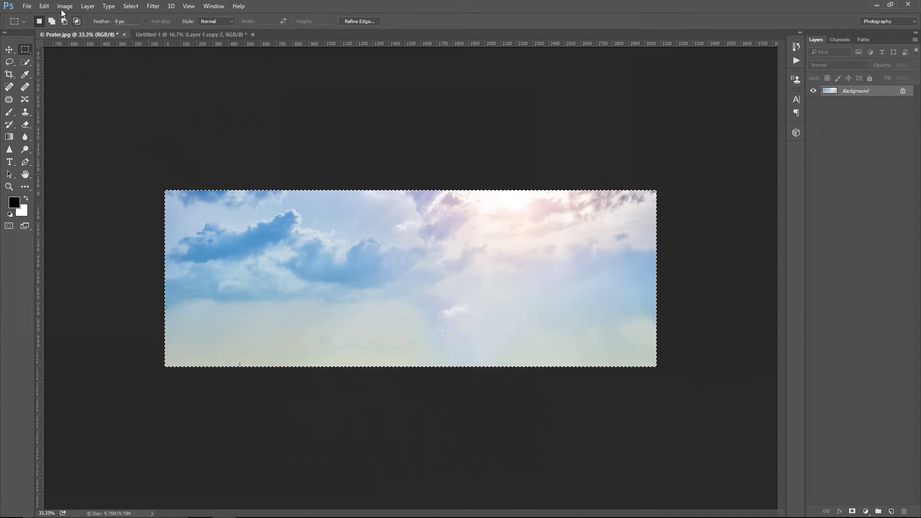
pyautogui.click(43, 5)
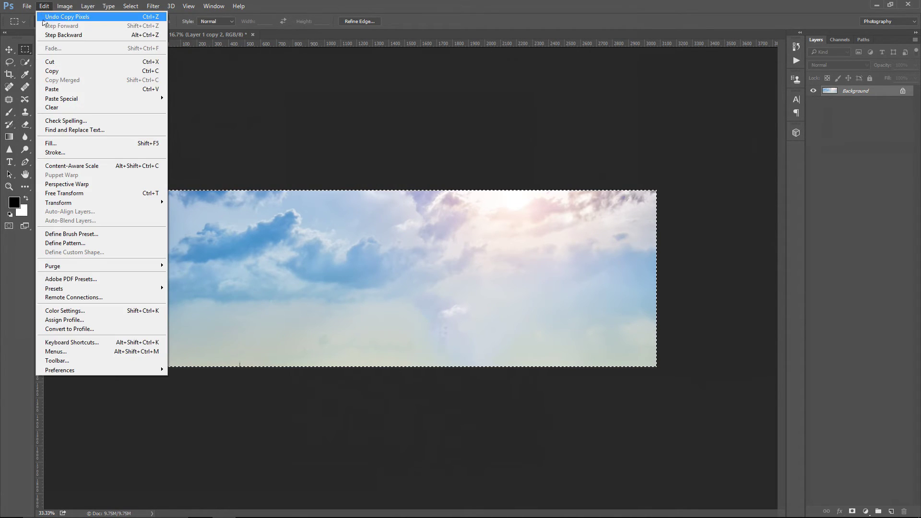
pyautogui.click(54, 71)
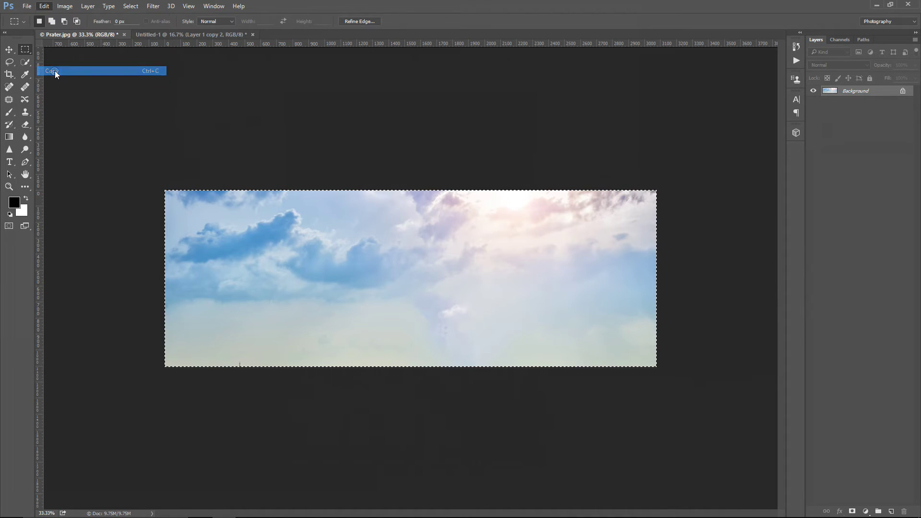
pyautogui.click(178, 34)
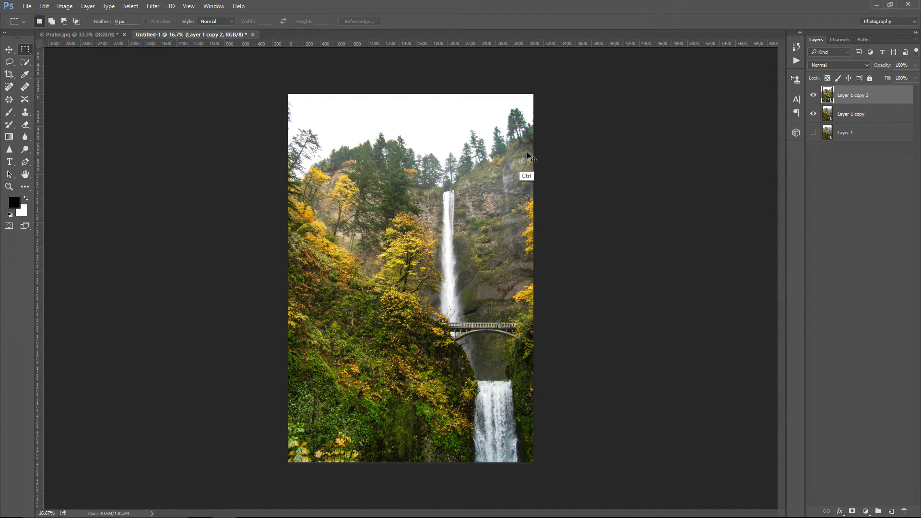
# Paste the sky as Layer 2 and move it up to the top of the canvas.
pyautogui.hotkey('ctrl', 'v')
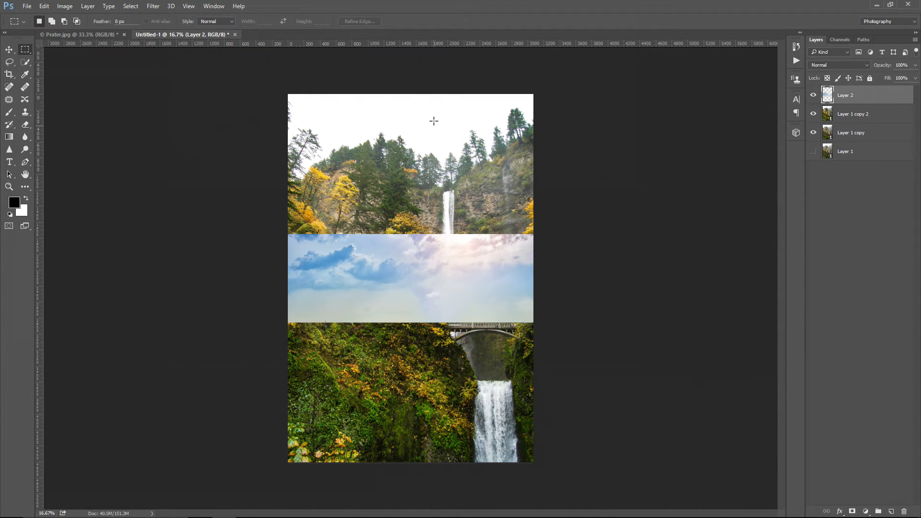
pyautogui.moveTo(362, 100); pyautogui.dragTo(331, 94)
pyautogui.click(10, 50)
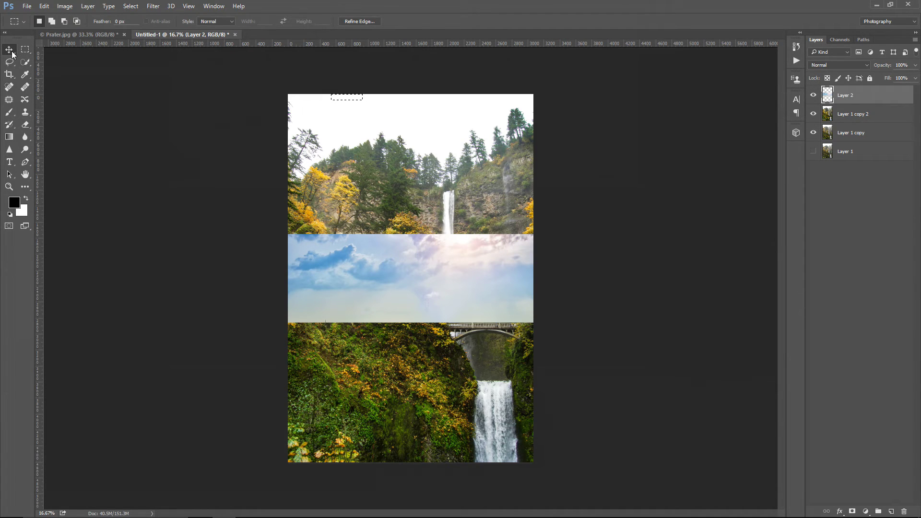
pyautogui.moveTo(414, 244); pyautogui.dragTo(413, 126)
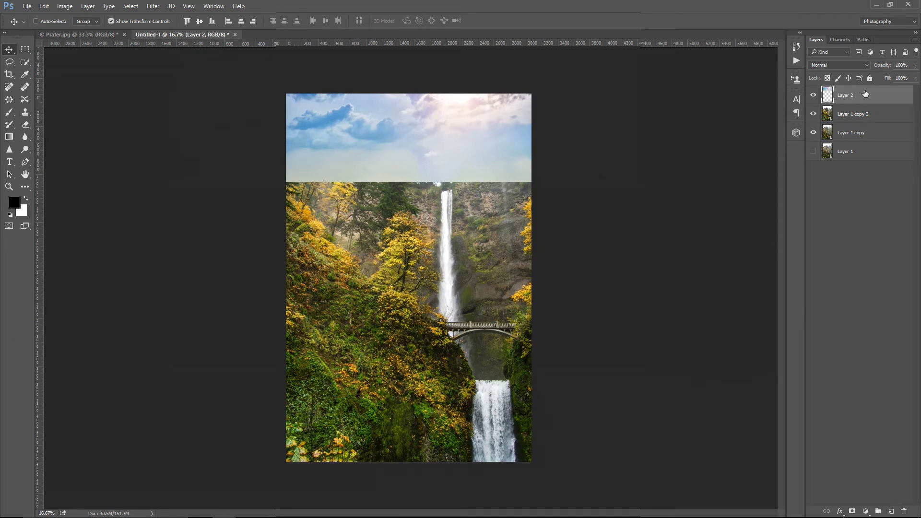
# Set Layer 2's blend mode to Darker Color and zoom in to check the treetops.
pyautogui.click(862, 66)
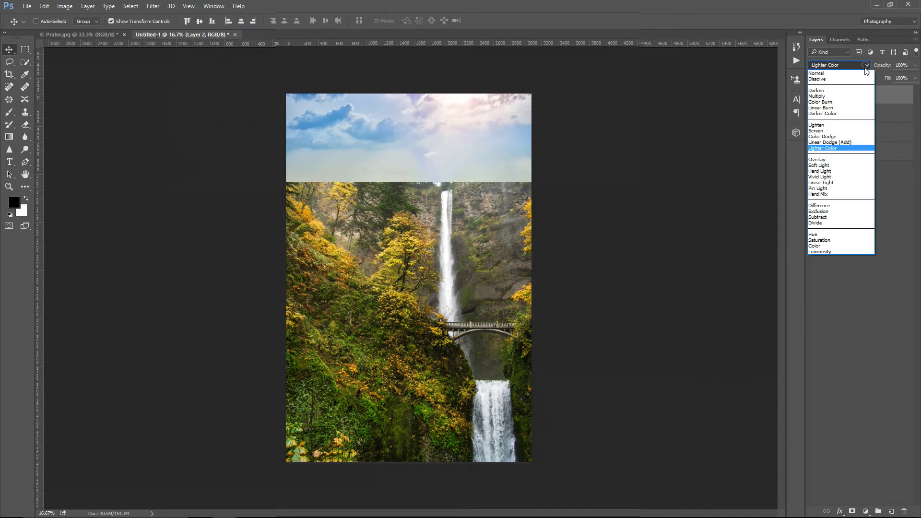
pyautogui.click(829, 112)
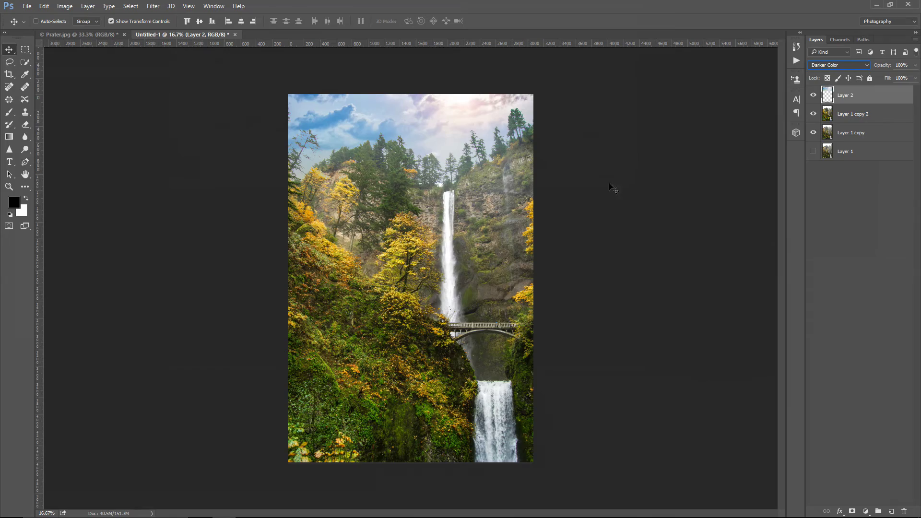
pyautogui.hotkey('ctrl', '+')
pyautogui.hotkey('ctrl', '+')
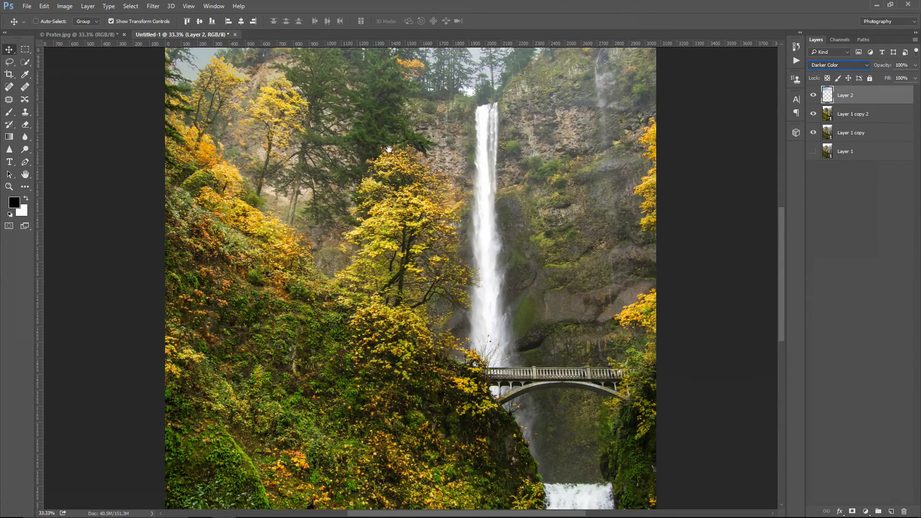
pyautogui.moveTo(388, 149); pyautogui.dragTo(368, 404)
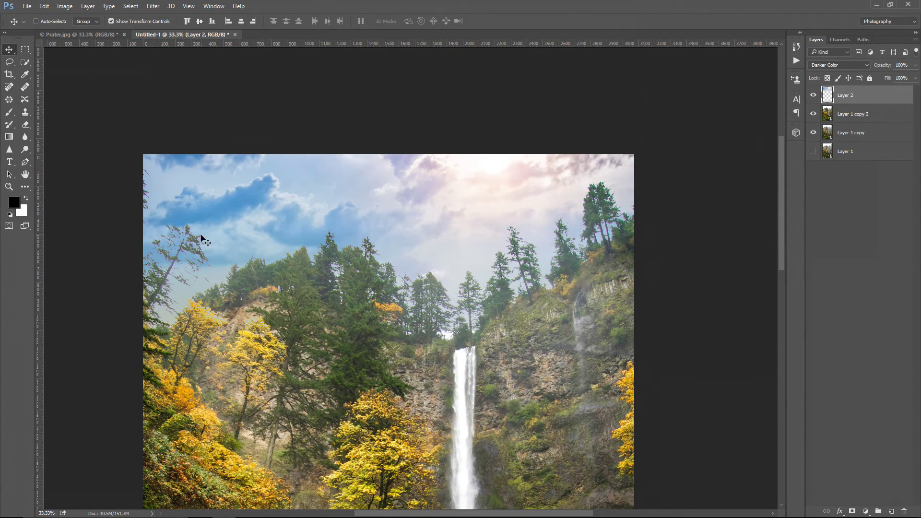
pyautogui.hotkey('ctrl', '+')
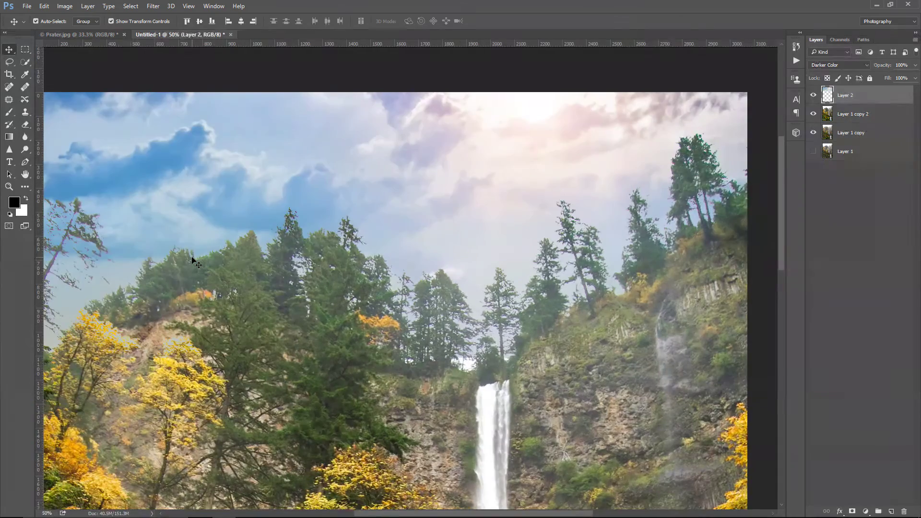
pyautogui.moveTo(199, 213); pyautogui.dragTo(401, 220)
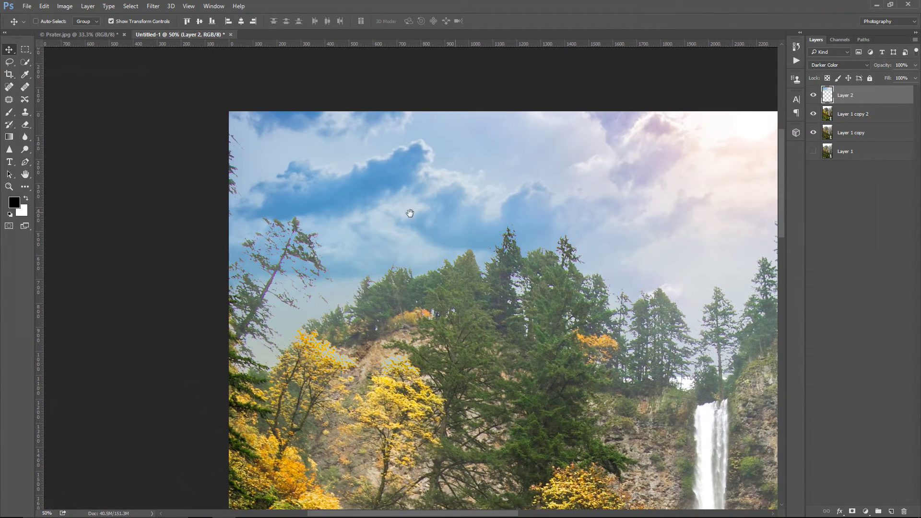
pyautogui.moveTo(405, 210); pyautogui.dragTo(251, 214)
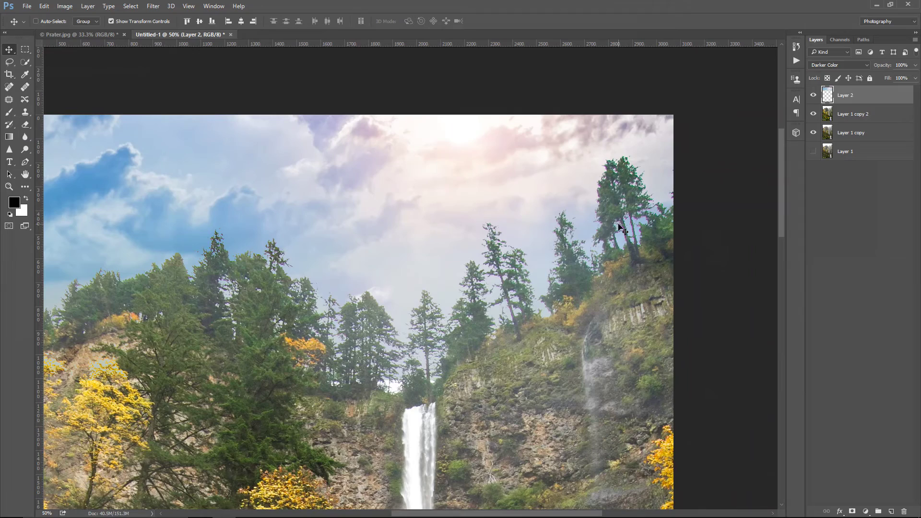
pyautogui.hotkey('ctrl', '-')
pyautogui.hotkey('ctrl', '-')
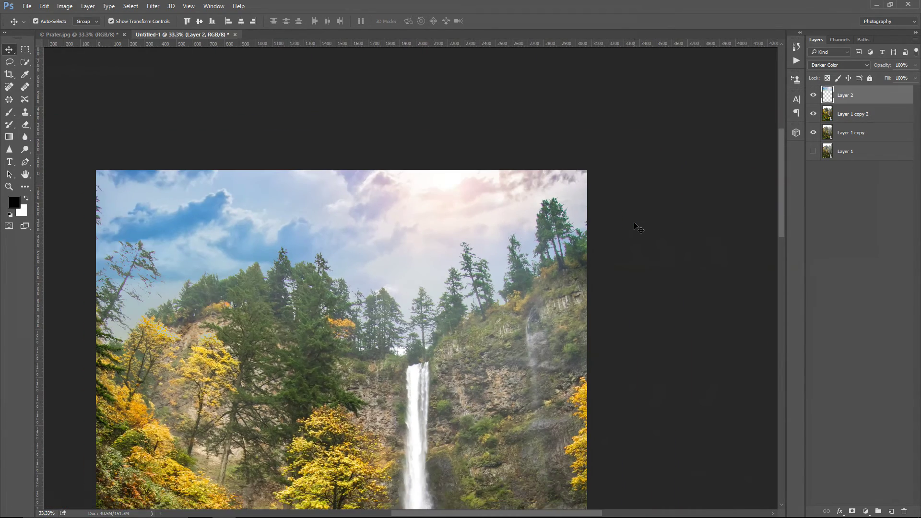
pyautogui.hotkey('ctrl', '-')
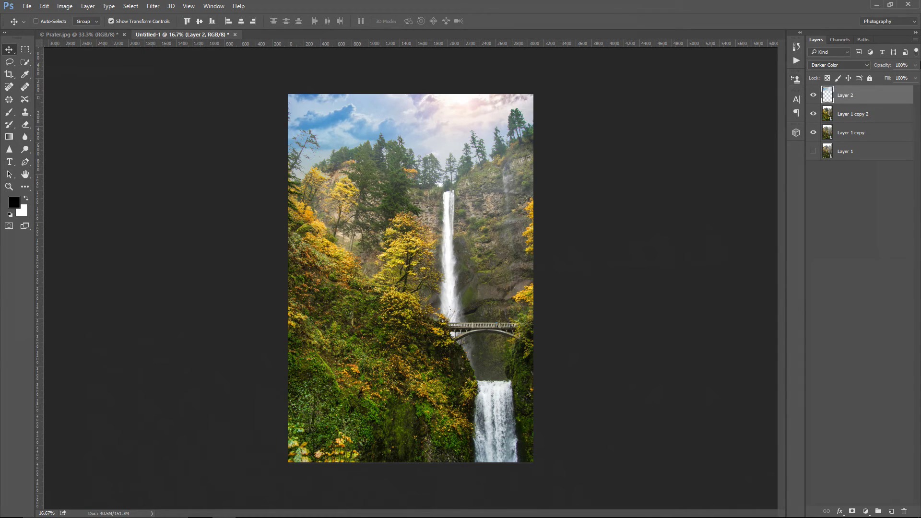
pyautogui.click(916, 66)
# Lower the sky layer's opacity to 42%.
pyautogui.moveTo(915, 79); pyautogui.dragTo(890, 79)
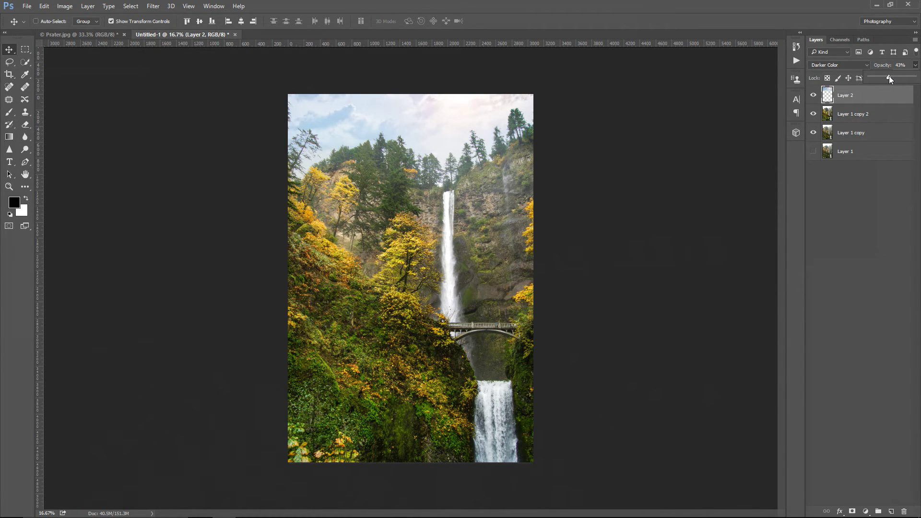
pyautogui.moveTo(888, 79); pyautogui.dragTo(886, 80)
pyautogui.click(866, 99)
# Transform and shift the sky layer down and right so it covers the top of the photo.
pyautogui.press('m')
pyautogui.hotkey('ctrl', 't')
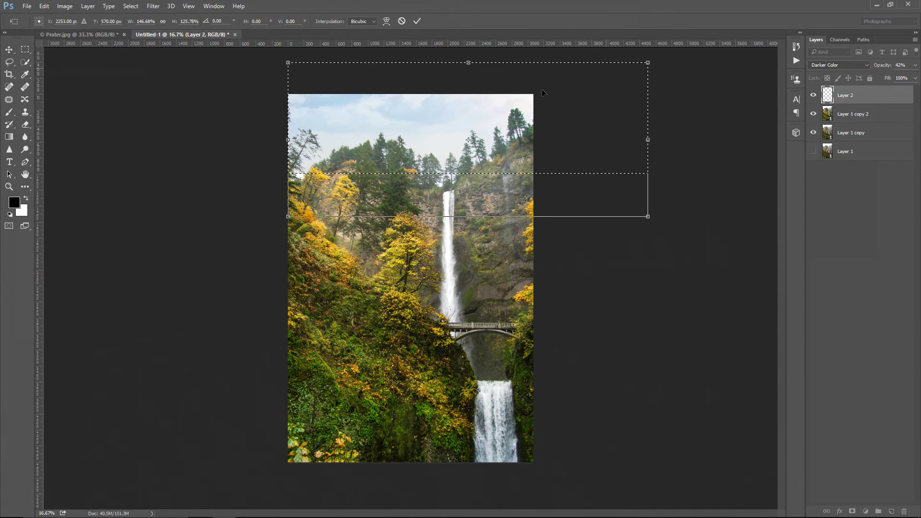
pyautogui.moveTo(457, 116); pyautogui.dragTo(449, 111)
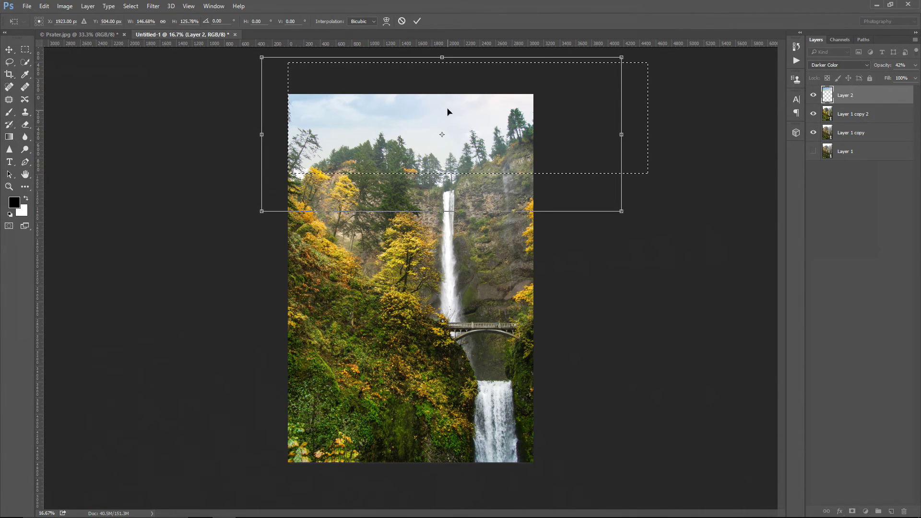
pyautogui.click(418, 21)
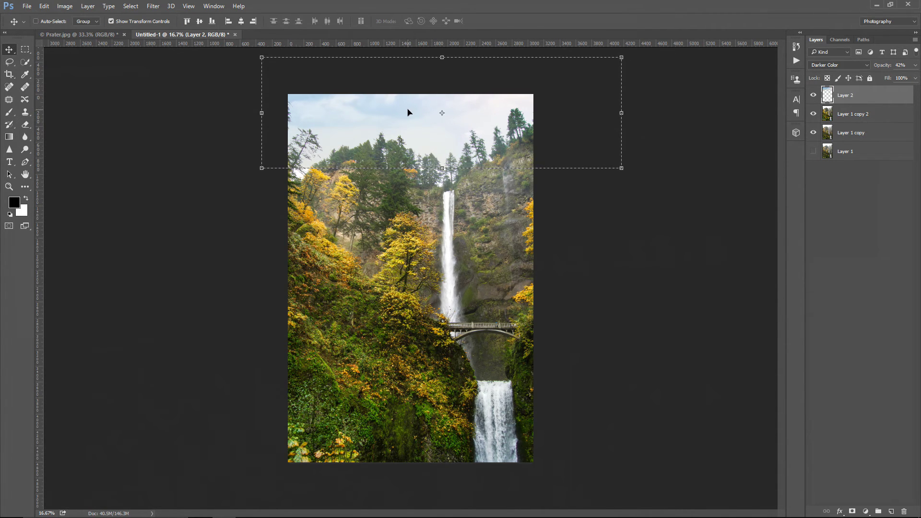
pyautogui.moveTo(409, 114); pyautogui.dragTo(421, 132)
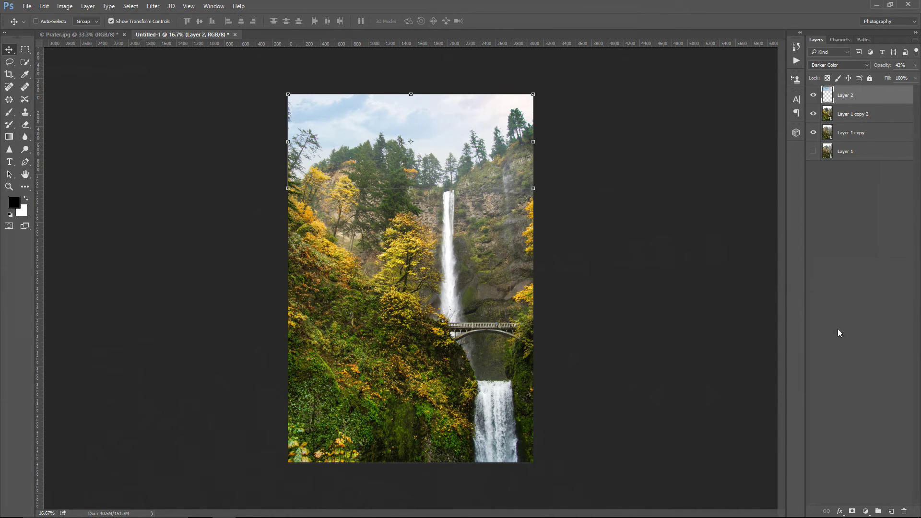
pyautogui.click(836, 467)
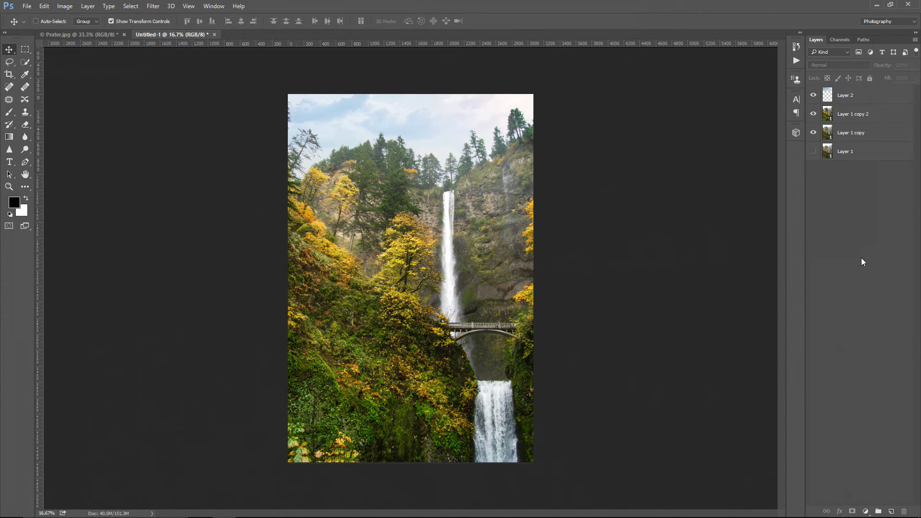
pyautogui.click(866, 97)
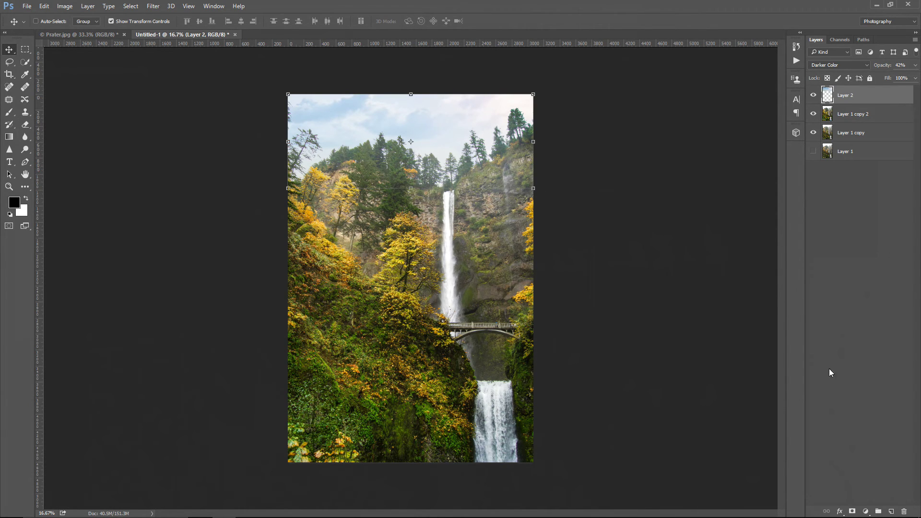
# Add a mask to Layer 2 and paint black over the left trees and right cliff.
pyautogui.click(852, 513)
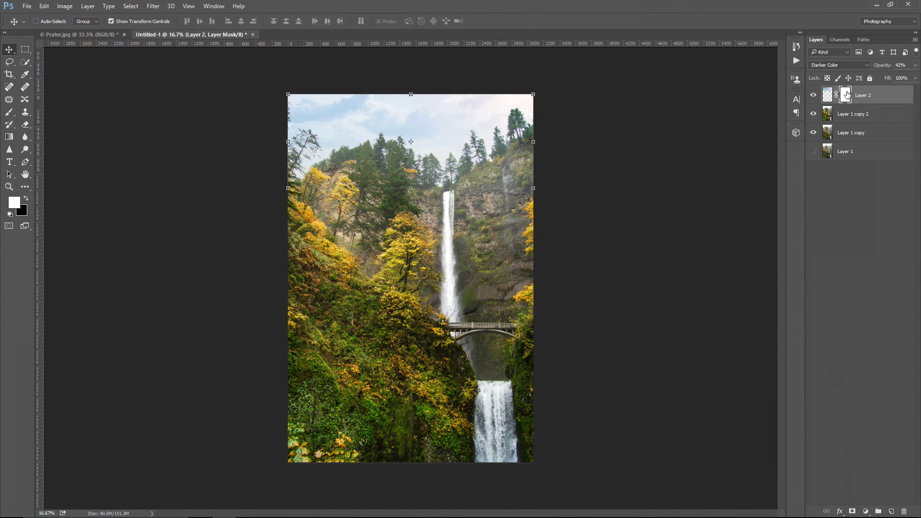
pyautogui.click(10, 112)
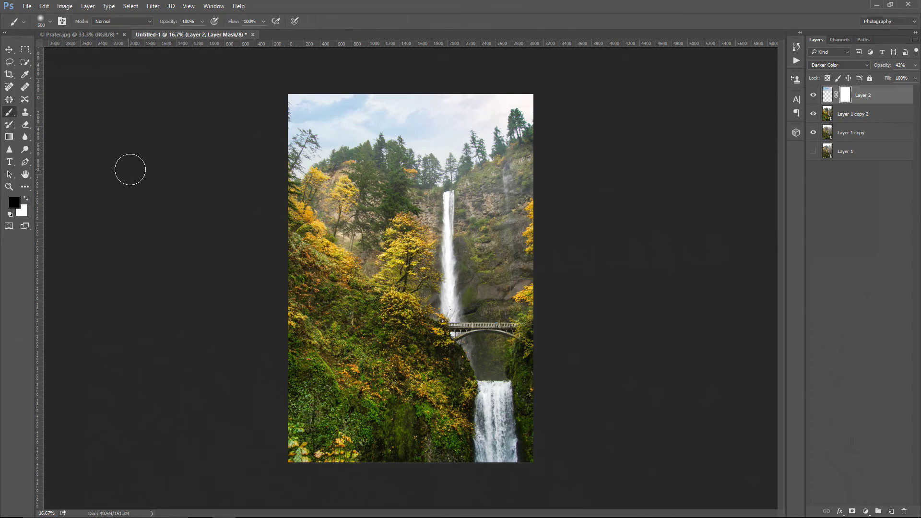
pyautogui.hotkey('ctrl', '+')
pyautogui.hotkey('ctrl', '+')
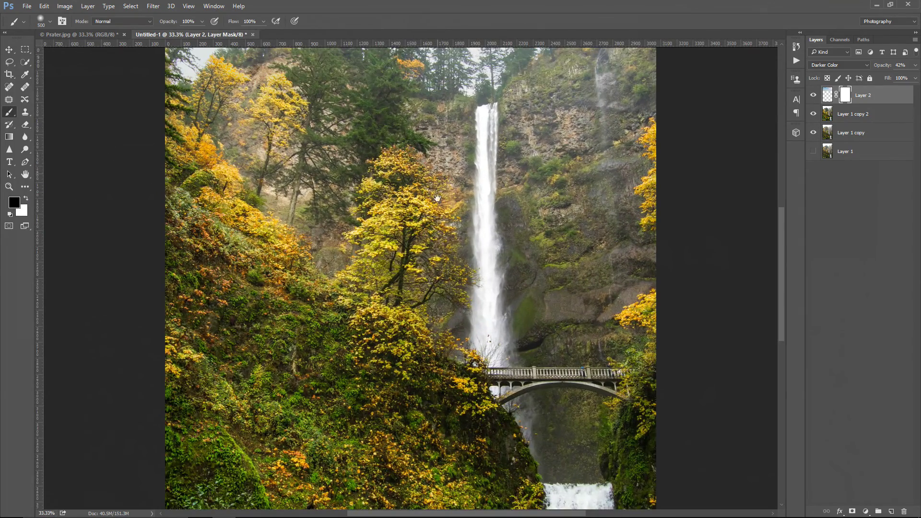
pyautogui.moveTo(437, 198)
pyautogui.mouseDown()
pyautogui.moveTo(496, 387)
pyautogui.moveTo(510, 400)
pyautogui.mouseUp()
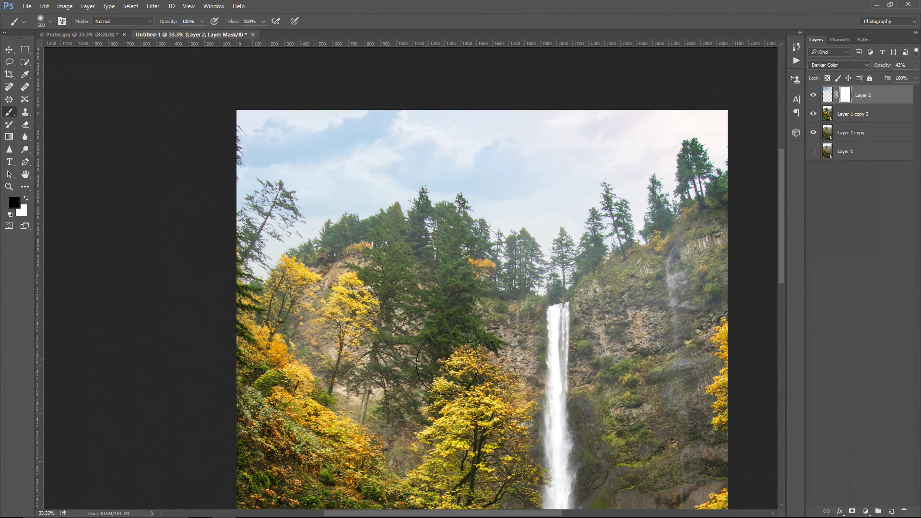
pyautogui.moveTo(447, 364)
pyautogui.mouseDown()
pyautogui.moveTo(331, 372)
pyautogui.moveTo(287, 364)
pyautogui.moveTo(291, 328)
pyautogui.moveTo(459, 327)
pyautogui.mouseUp()
pyautogui.moveTo(575, 351); pyautogui.dragTo(312, 378)
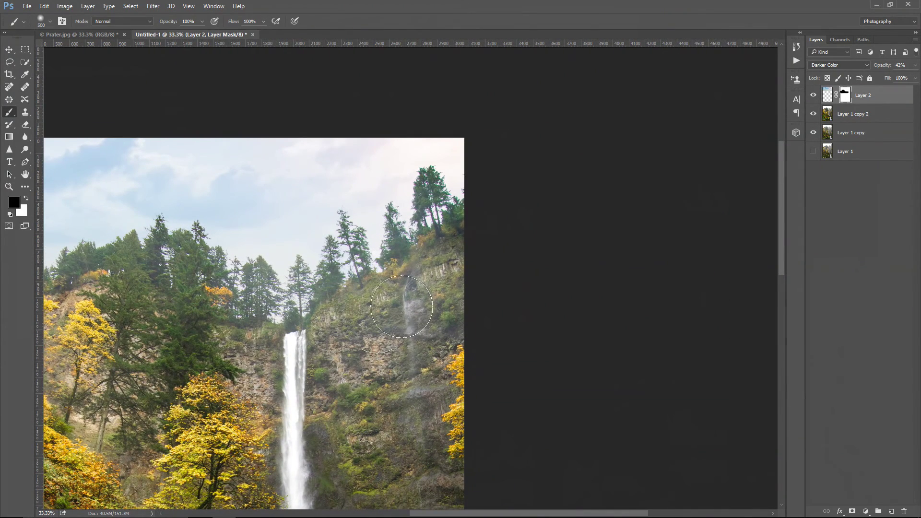
pyautogui.moveTo(402, 308)
pyautogui.mouseDown()
pyautogui.moveTo(432, 270)
pyautogui.moveTo(420, 273)
pyautogui.moveTo(456, 251)
pyautogui.moveTo(469, 260)
pyautogui.moveTo(394, 385)
pyautogui.moveTo(289, 402)
pyautogui.moveTo(430, 422)
pyautogui.moveTo(218, 419)
pyautogui.moveTo(340, 403)
pyautogui.mouseUp()
# Zoom out and select both Layer 2 and Layer 1 copy 2.
pyautogui.hotkey('ctrl', '-')
pyautogui.hotkey('ctrl', '-')
pyautogui.hotkey('ctrl', '-')
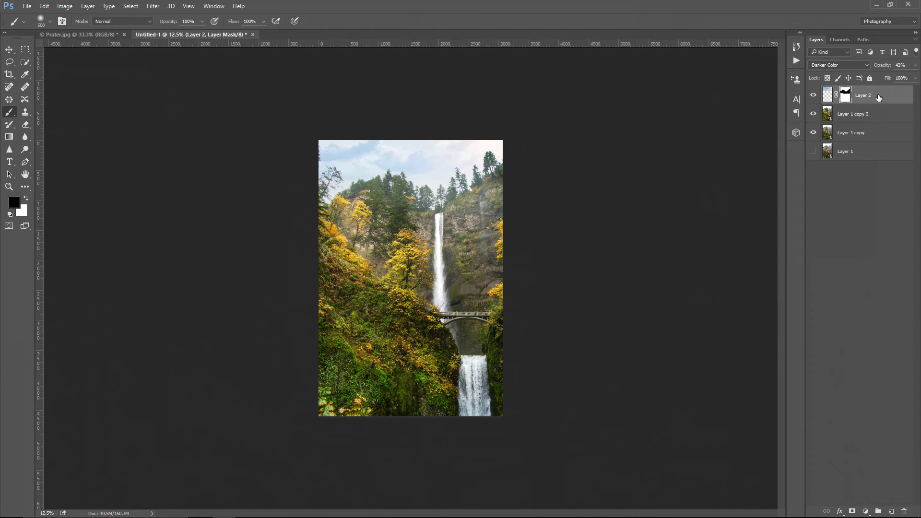
pyautogui.hotkey('ctrl', '2')
pyautogui.keyDown('shift'); pyautogui.click(875, 116); pyautogui.keyUp('shift')
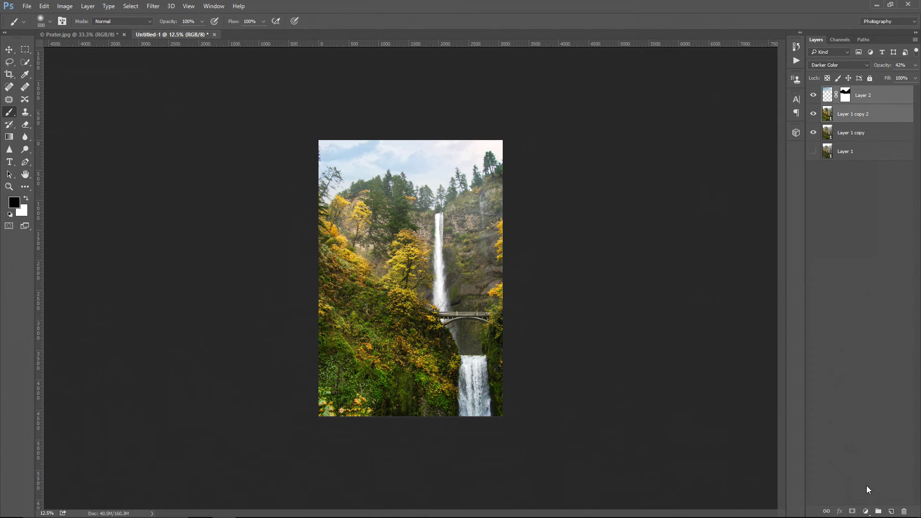
# Merge the sky and Layer 1 copy 2 into Layer 2, then open the Camera Raw Filter.
pyautogui.click(89, 6)
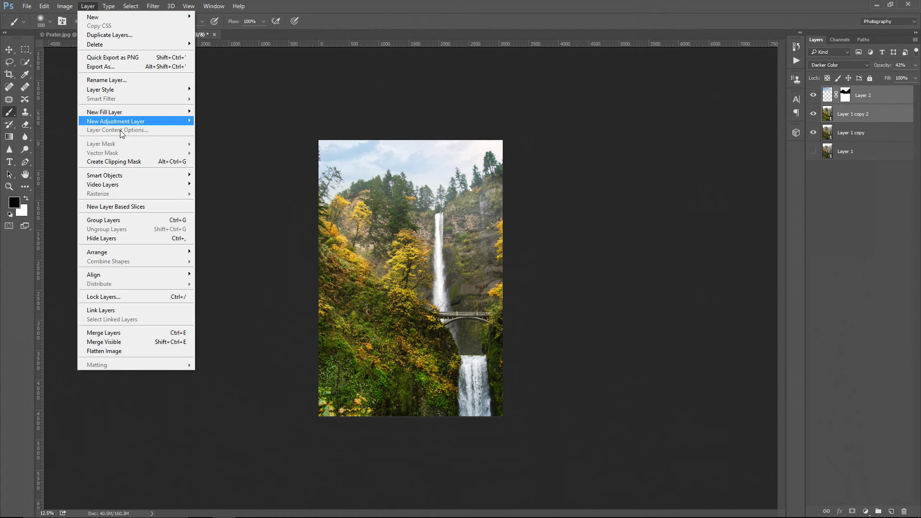
pyautogui.click(103, 333)
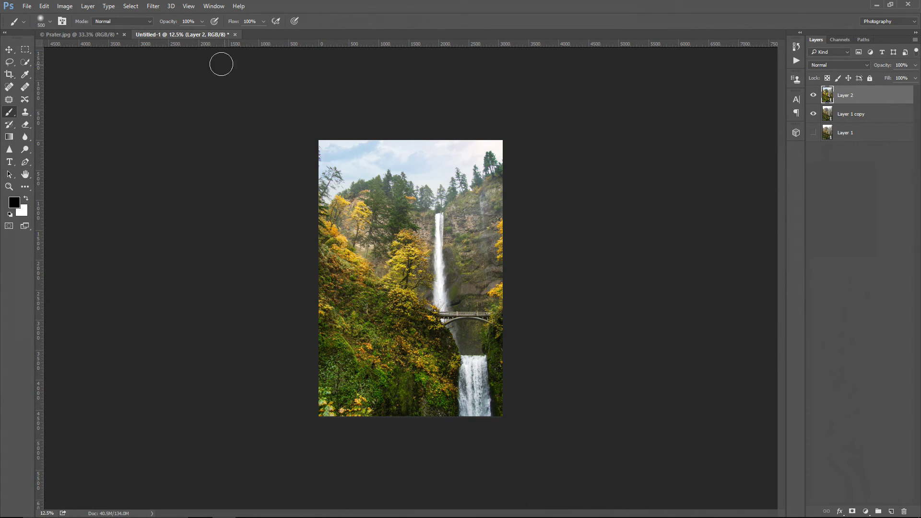
pyautogui.click(153, 6)
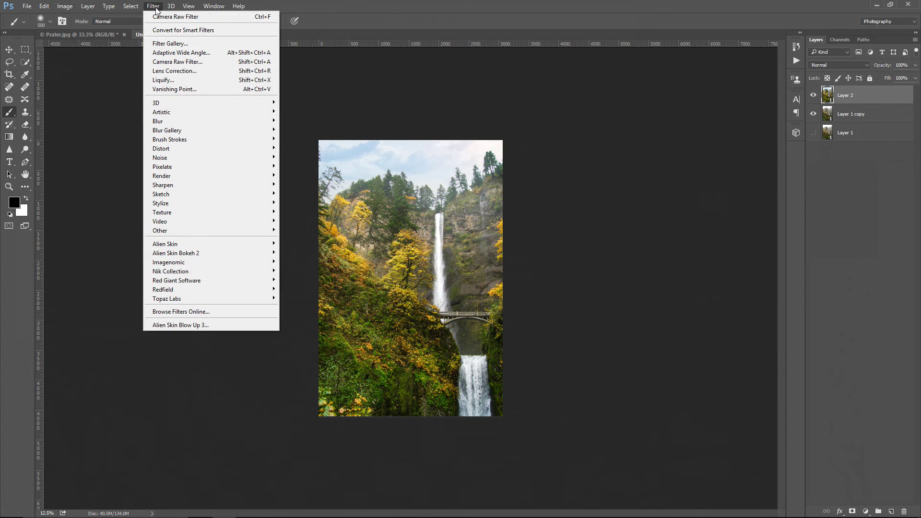
pyautogui.click(161, 61)
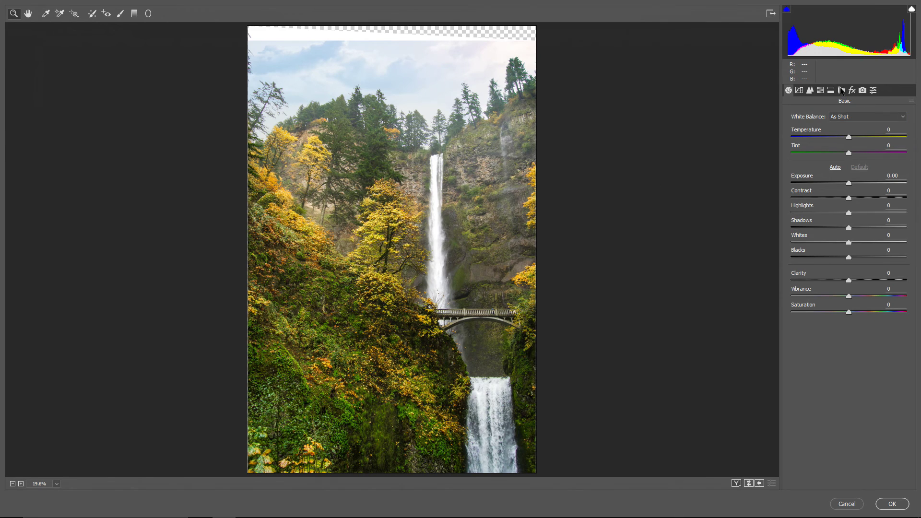
# Set the manual Lens Vignetting amount to about -88 in Camera Raw and apply it.
pyautogui.click(842, 90)
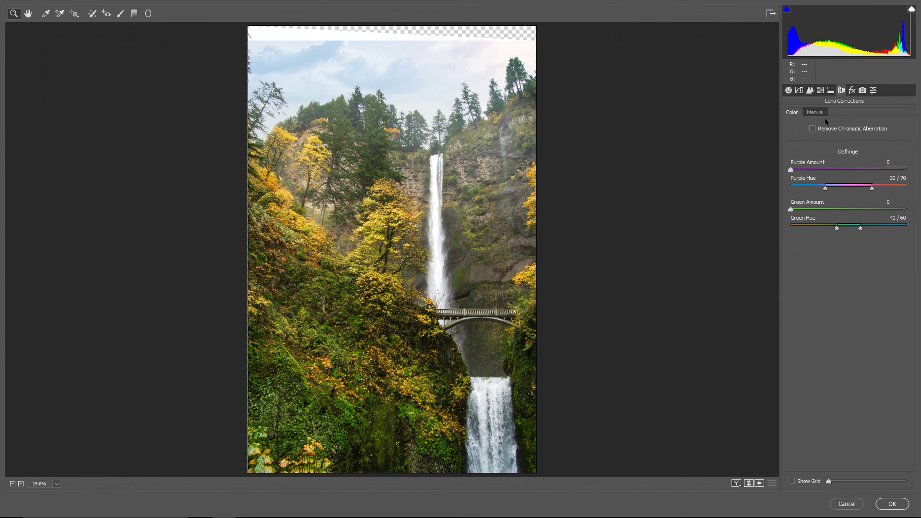
pyautogui.click(814, 112)
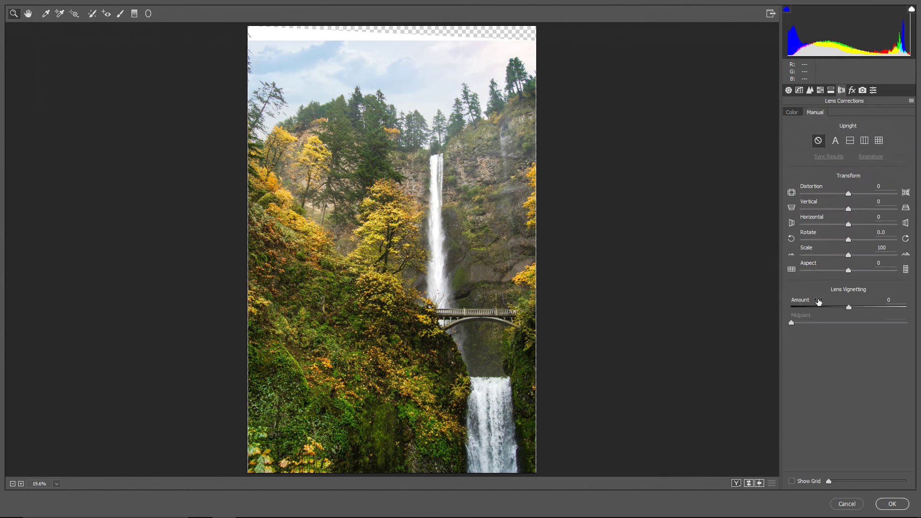
pyautogui.moveTo(848, 307); pyautogui.dragTo(791, 312)
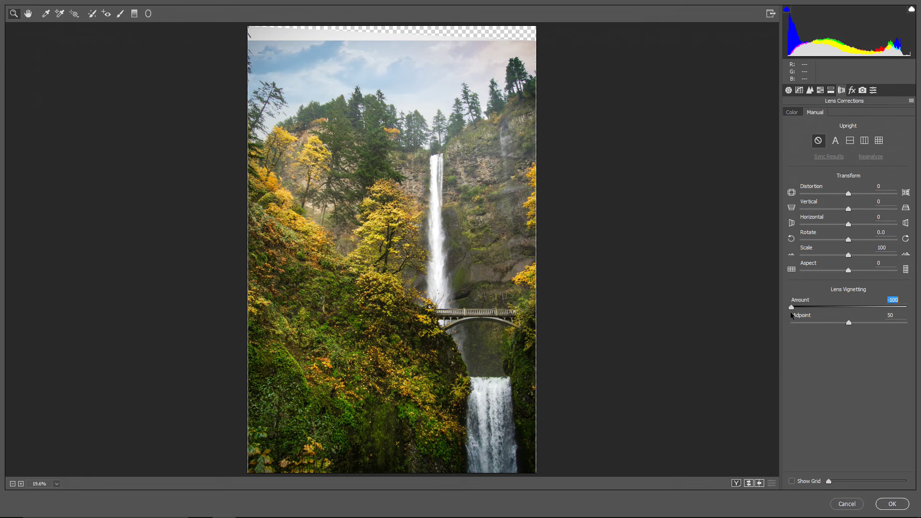
pyautogui.moveTo(792, 315); pyautogui.dragTo(802, 315)
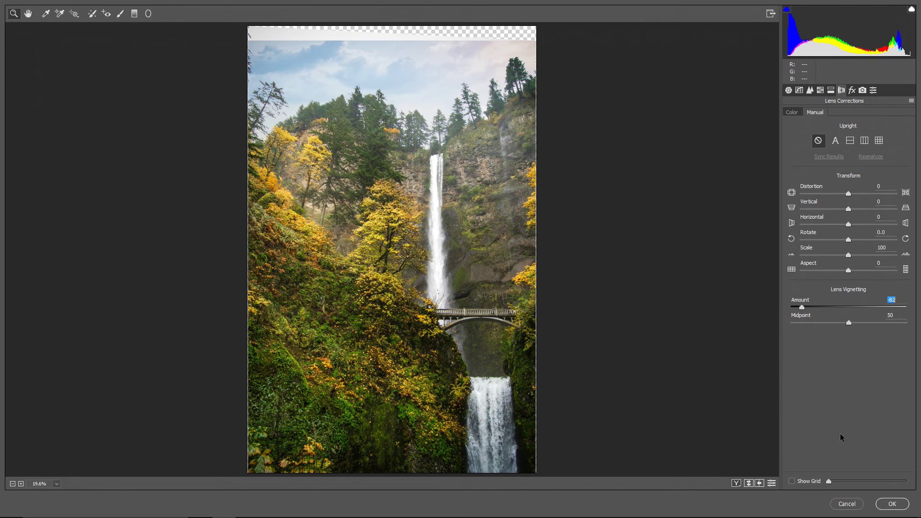
pyautogui.click(892, 504)
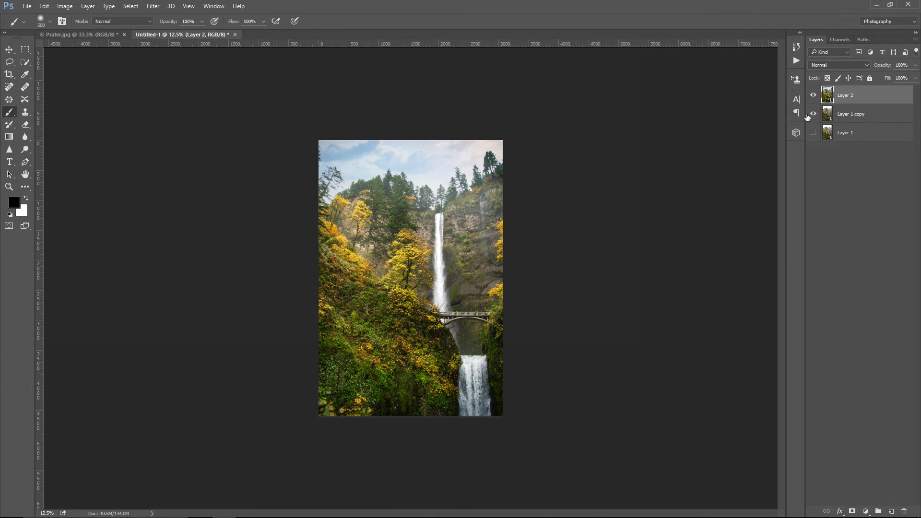
# Show Layer 1, hide Layer 1 copy, and toggle Layer 2 off and on twice to compare the edit with the original.
pyautogui.click(813, 132)
pyautogui.click(813, 114)
pyautogui.click(813, 97)
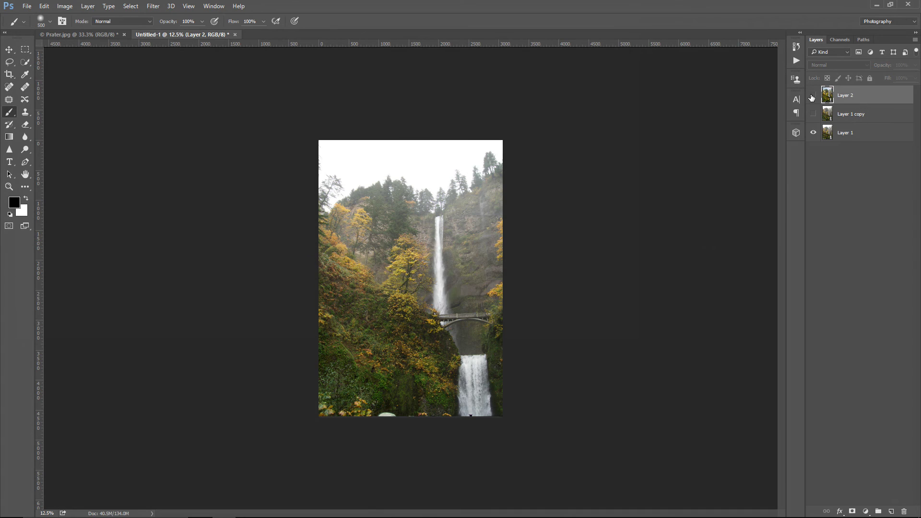
pyautogui.click(813, 97)
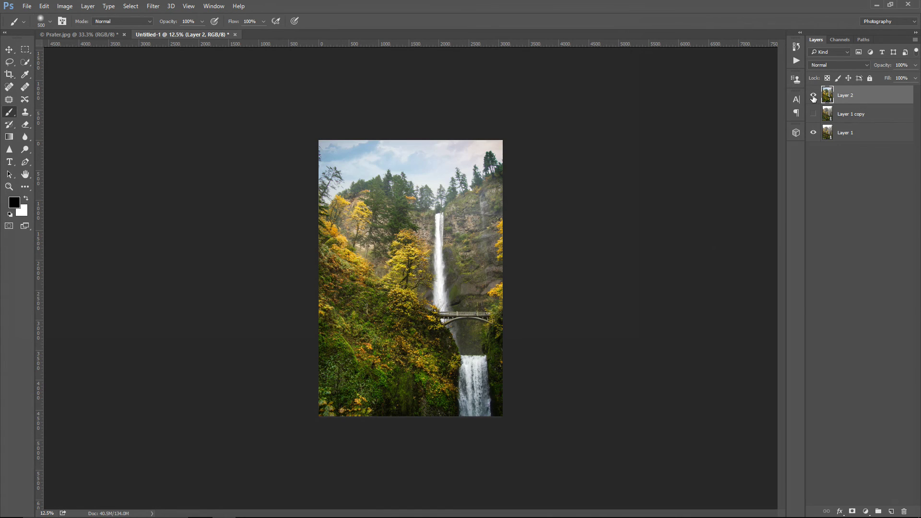
pyautogui.click(814, 97)
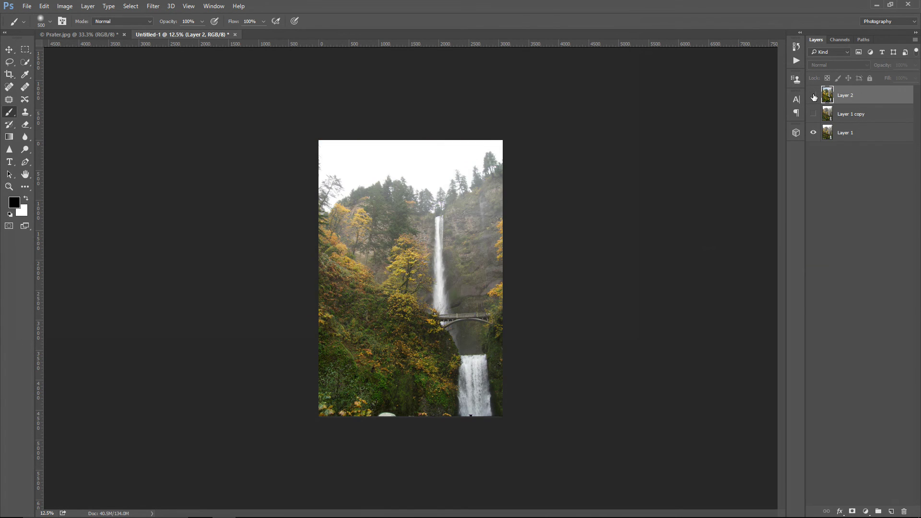
pyautogui.click(814, 97)
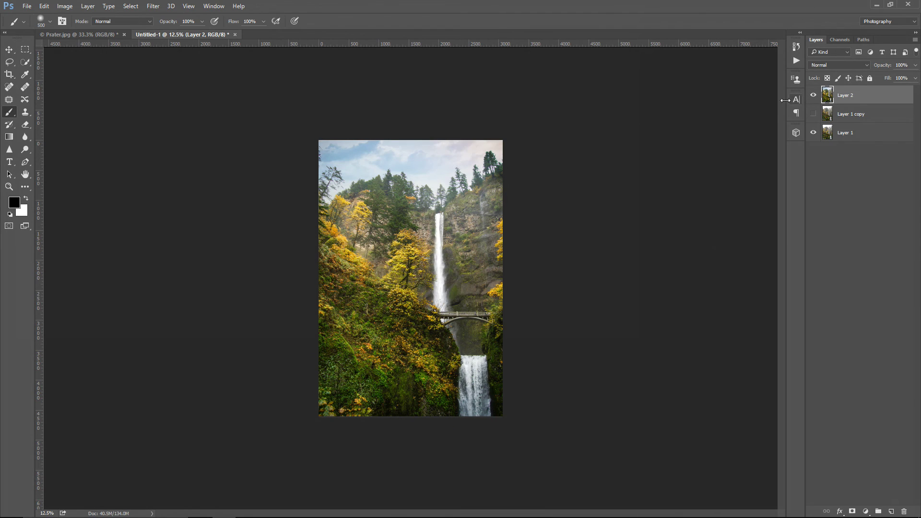